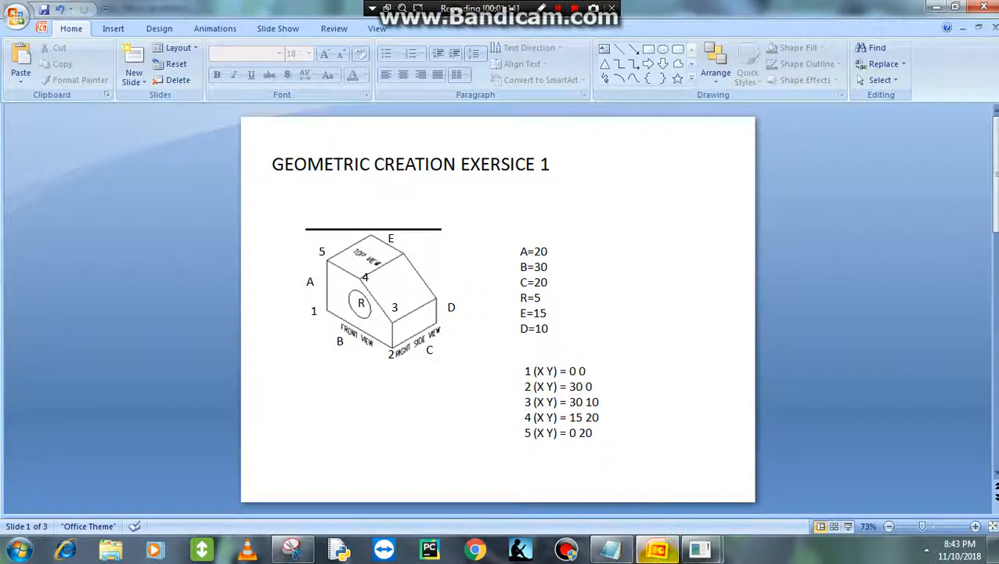
# - Switch to ANSYS and copy the five-sided area with a Z-offset of 20, copying areas only
pyautogui.click(658, 550)
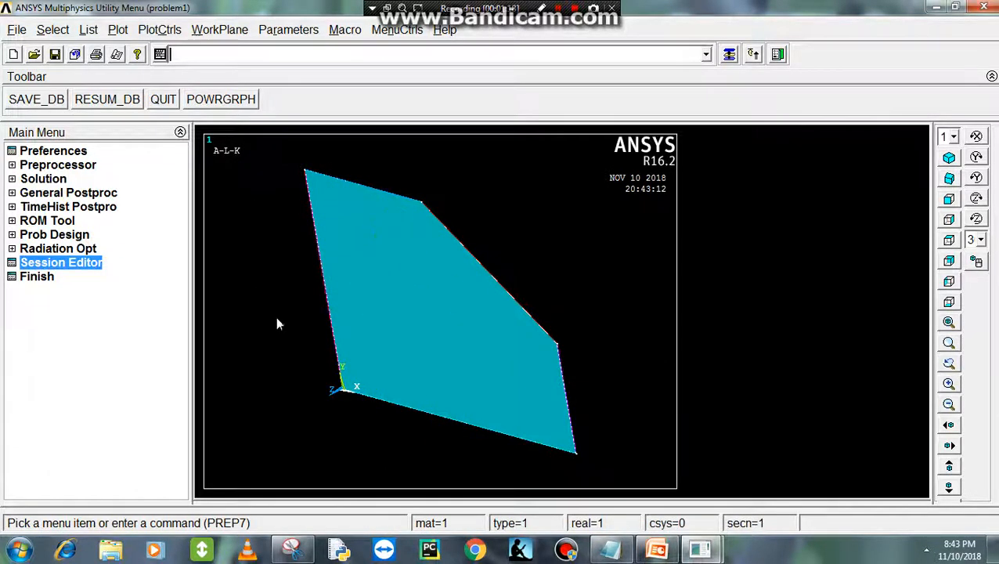
pyautogui.click(12, 165)
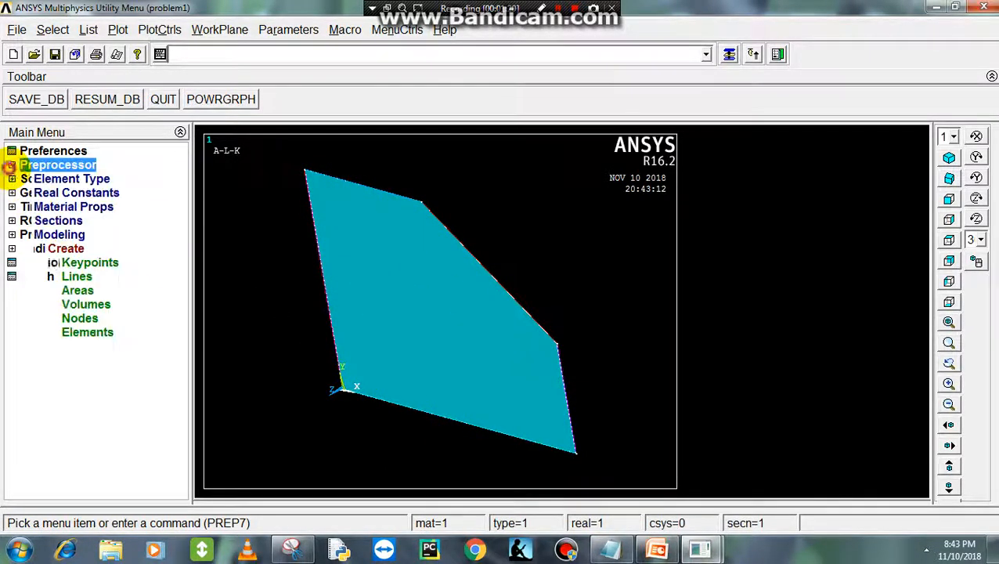
pyautogui.click(28, 236)
pyautogui.click(30, 235)
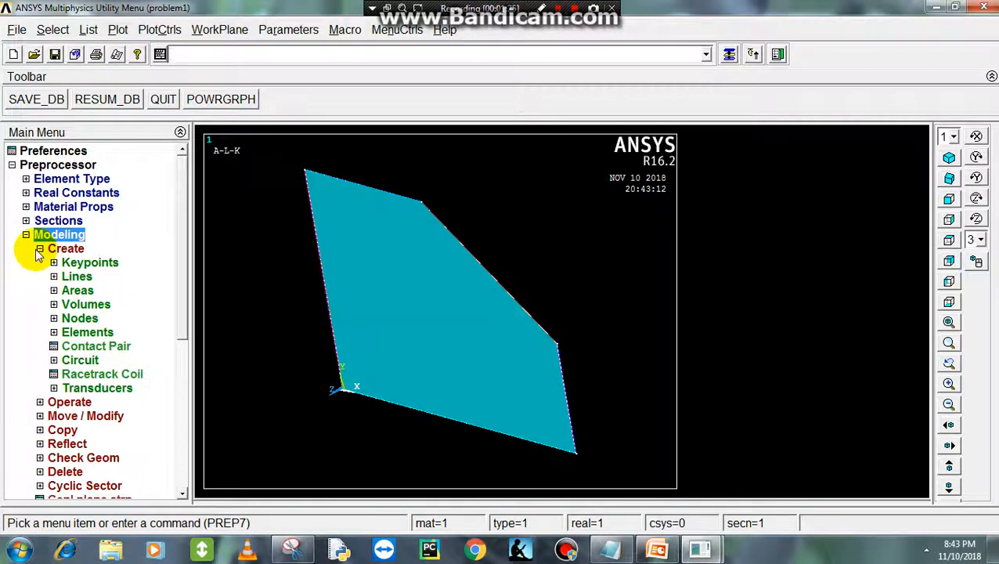
pyautogui.click(40, 249)
pyautogui.click(40, 290)
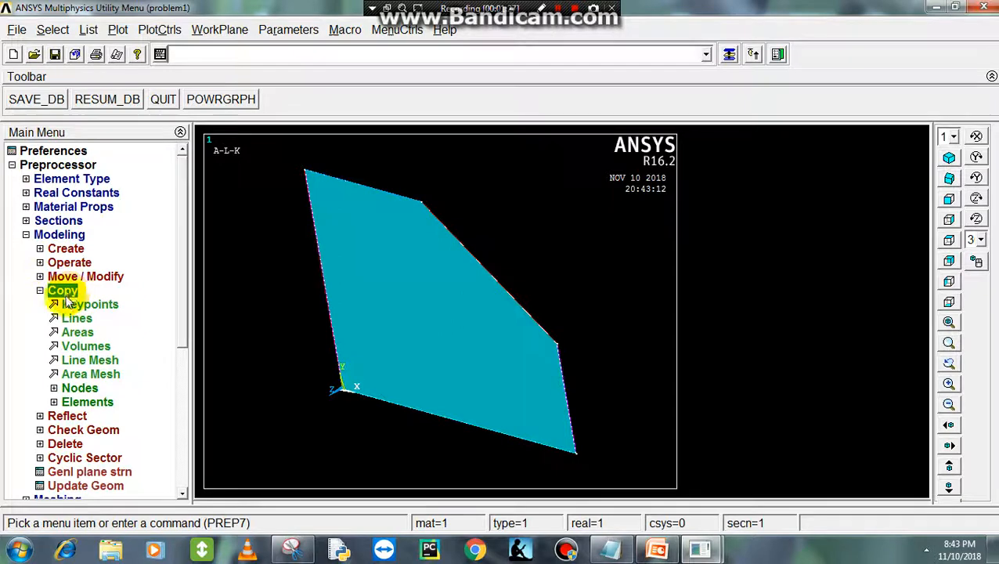
pyautogui.click(78, 332)
pyautogui.click(334, 302)
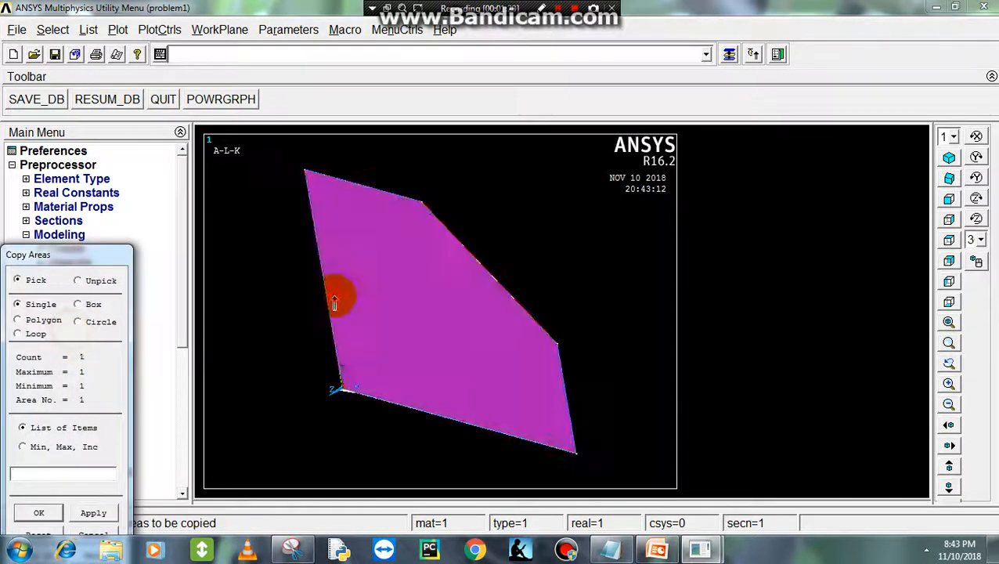
pyautogui.click(38, 512)
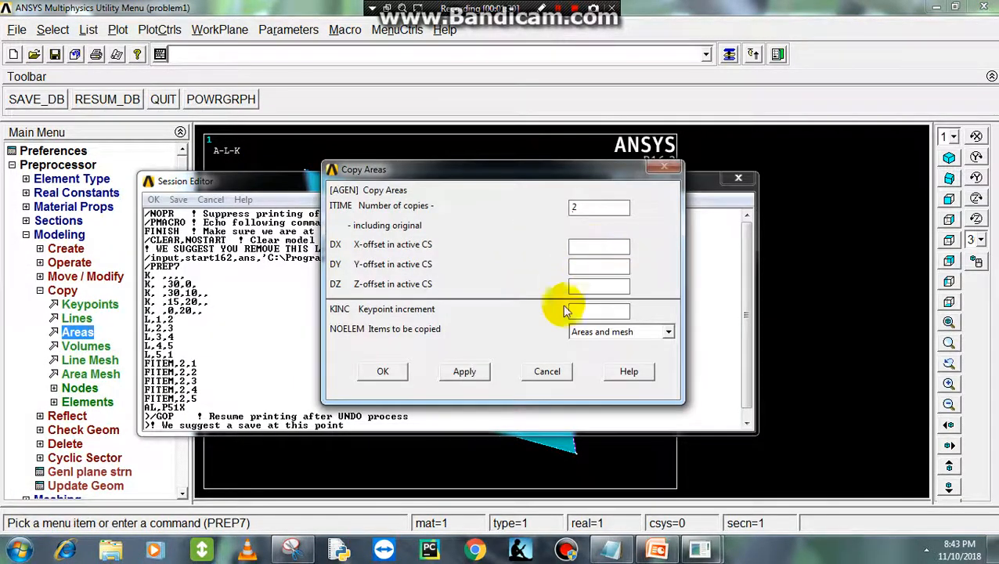
pyautogui.click(740, 181)
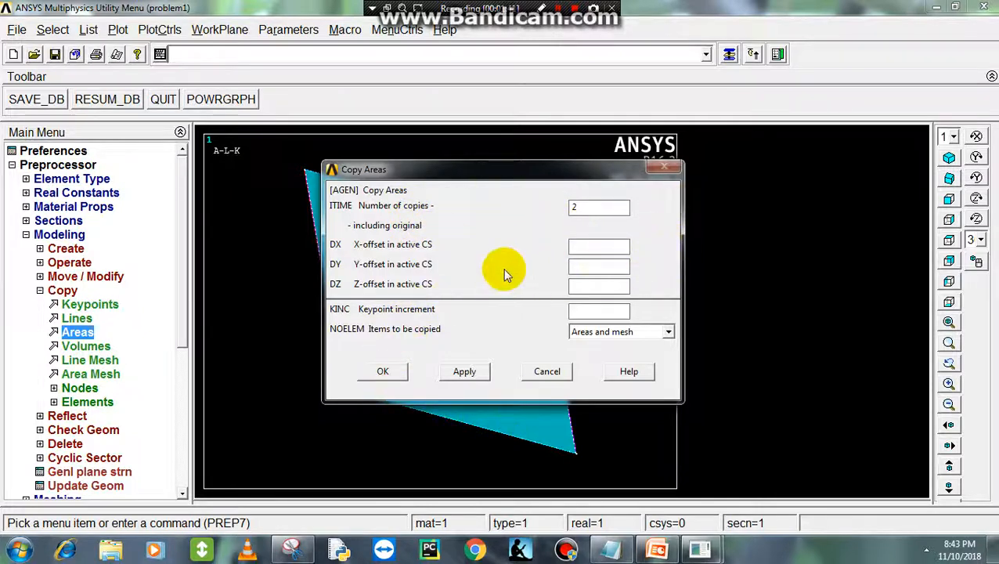
pyautogui.click(603, 284)
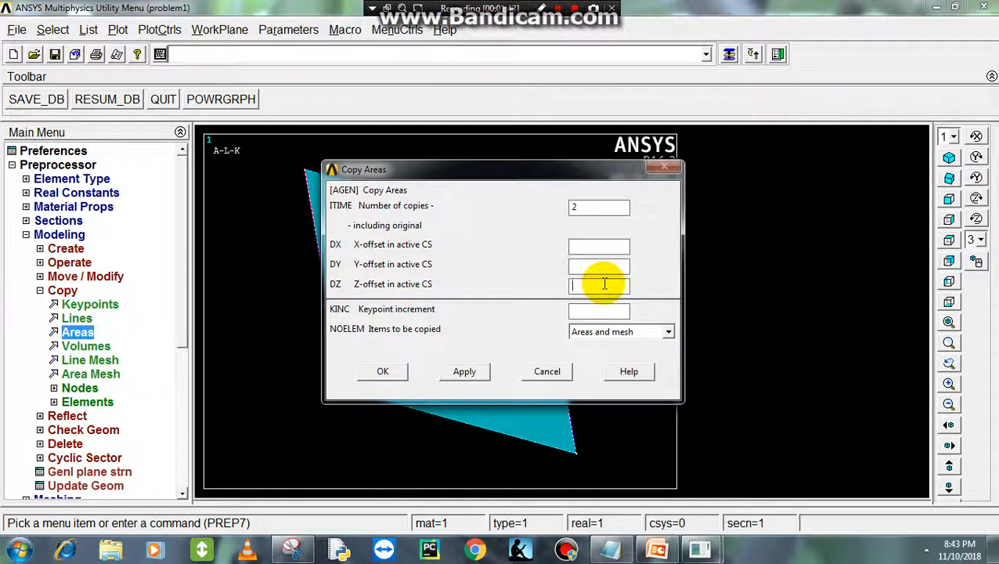
pyautogui.click(655, 552)
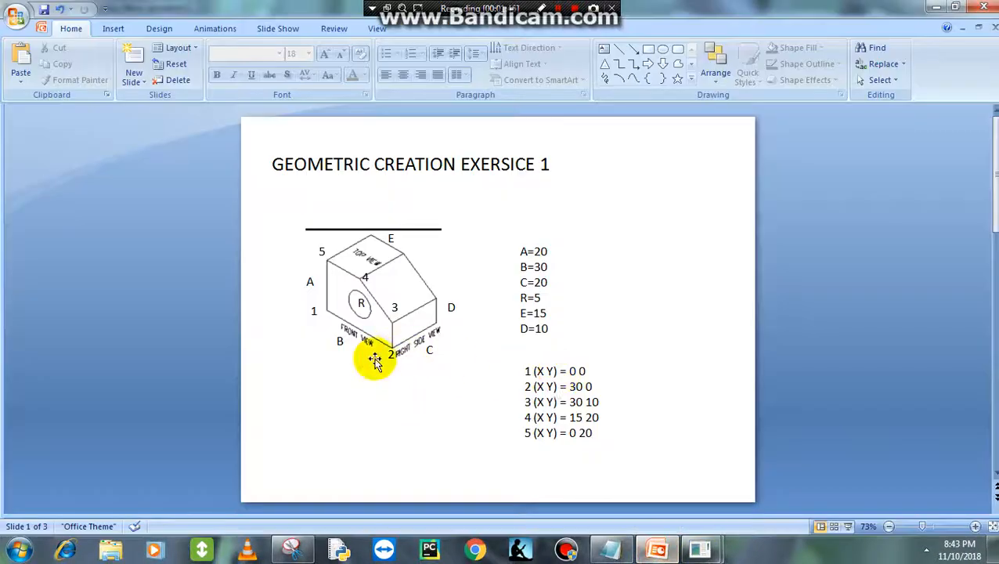
pyautogui.click(653, 550)
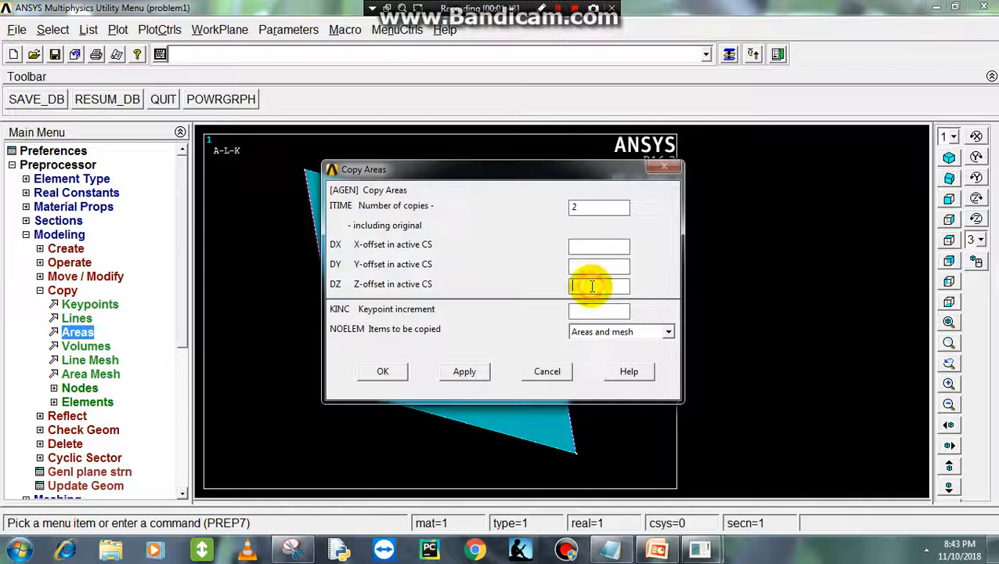
pyautogui.click(599, 332)
pyautogui.click(601, 358)
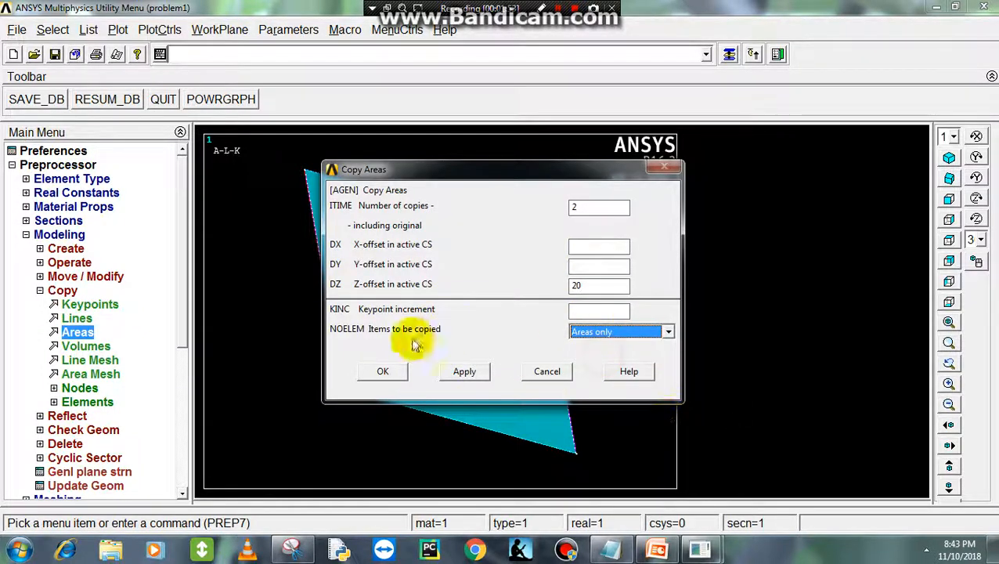
pyautogui.click(383, 371)
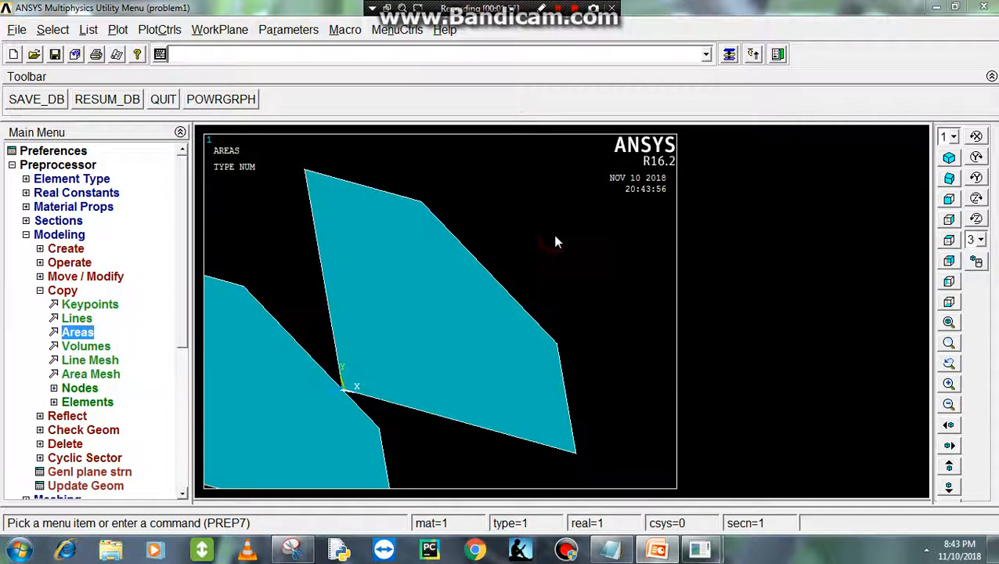
# - Fit both areas in the view and turn on line numbers in the plot numbering controls
pyautogui.keyDown('ctrl'); pyautogui.moveTo(555, 236); pyautogui.dragTo(556, 430, button='right'); pyautogui.keyUp('ctrl')
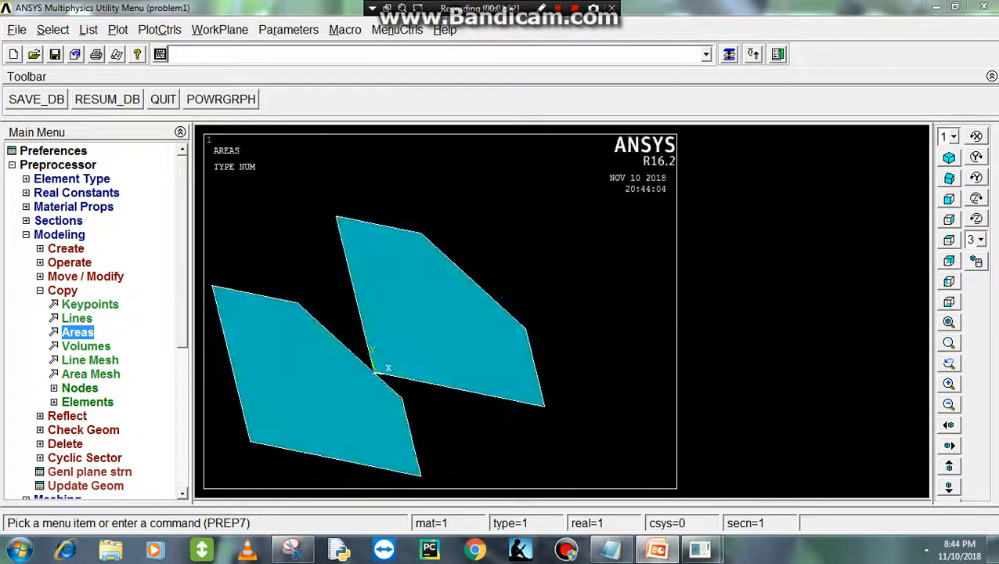
pyautogui.click(948, 324)
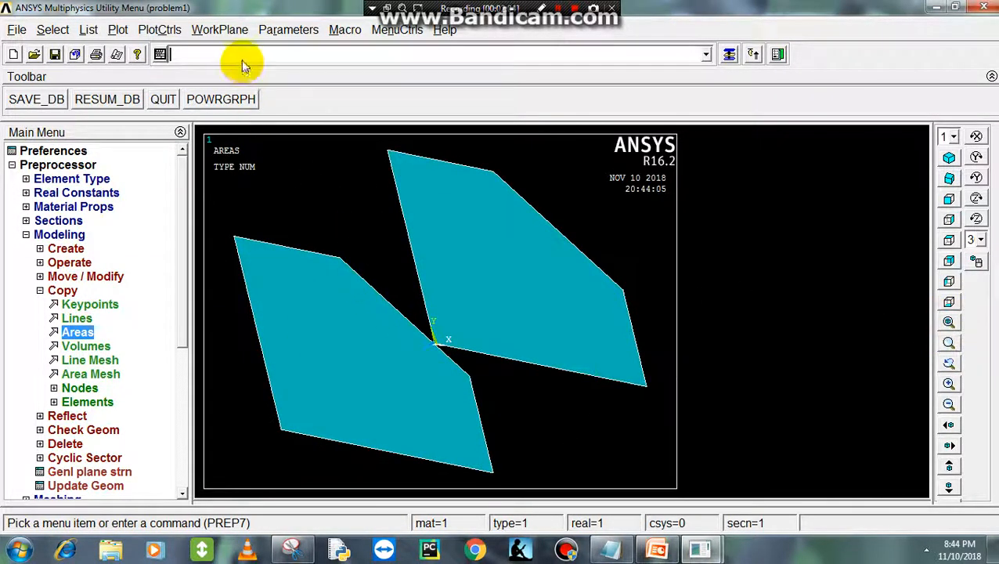
pyautogui.click(149, 29)
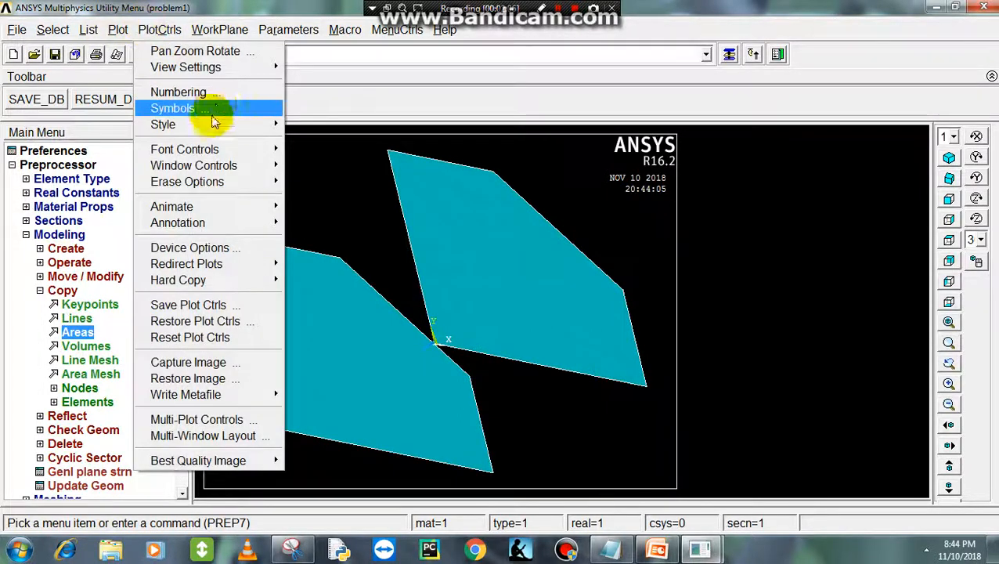
pyautogui.click(216, 97)
pyautogui.click(563, 195)
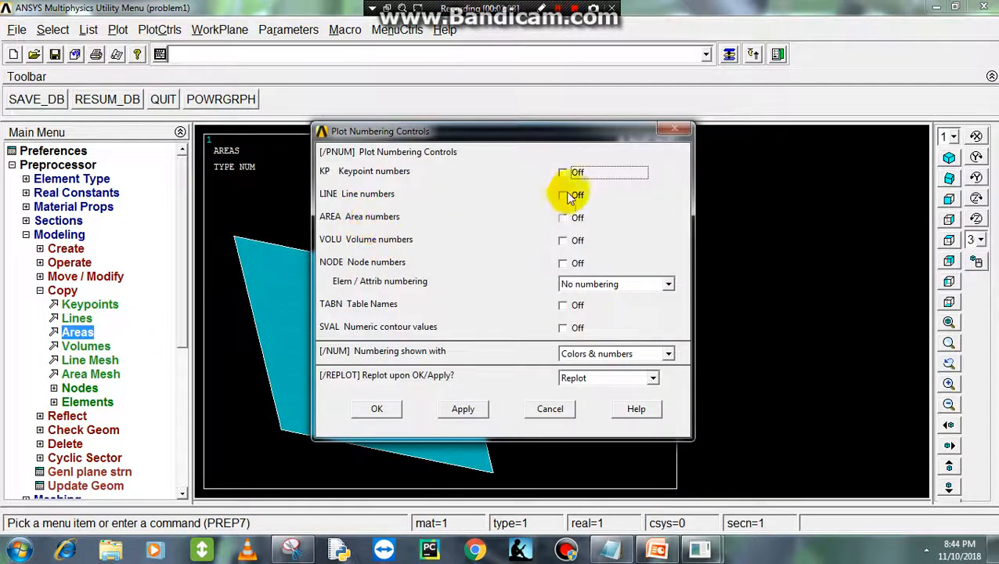
pyautogui.click(376, 408)
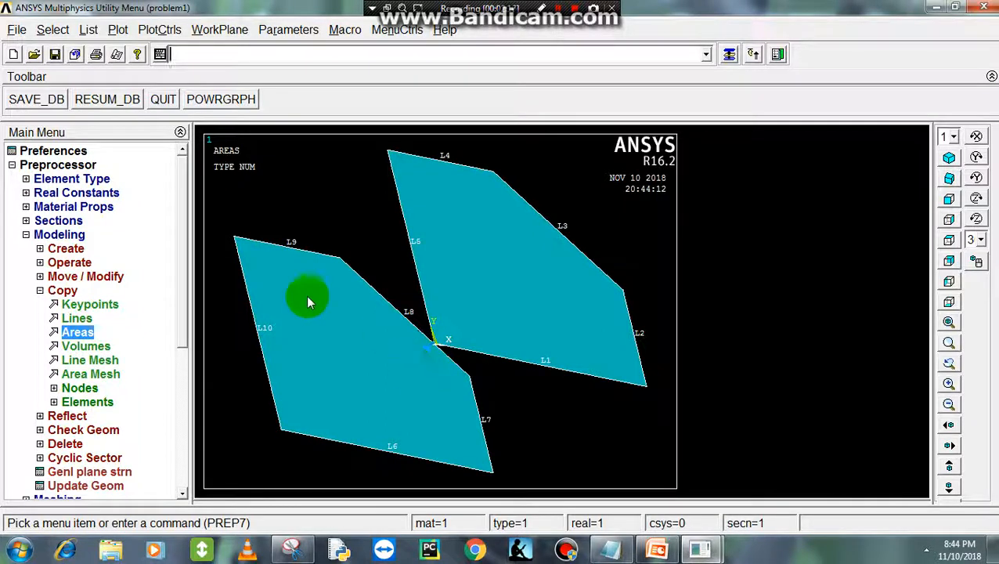
# - Create the top face as an area through the four end keypoints of lines L9 and L4
pyautogui.click(40, 290)
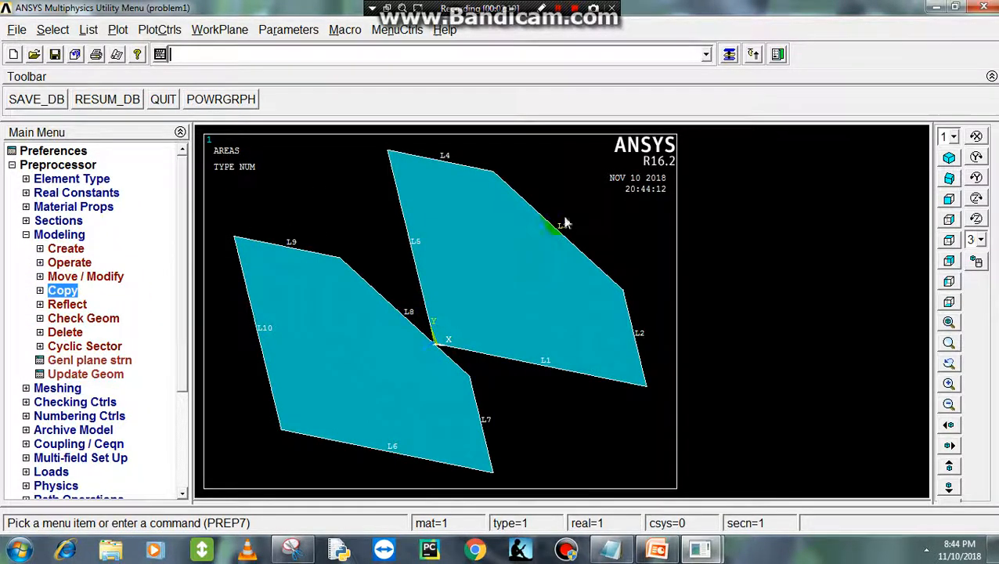
pyautogui.click(40, 248)
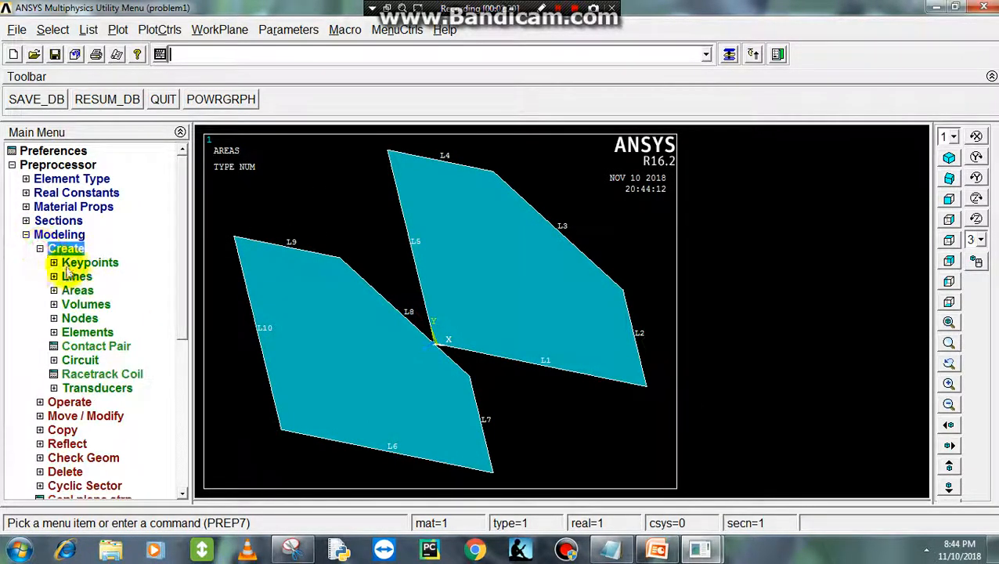
pyautogui.click(69, 291)
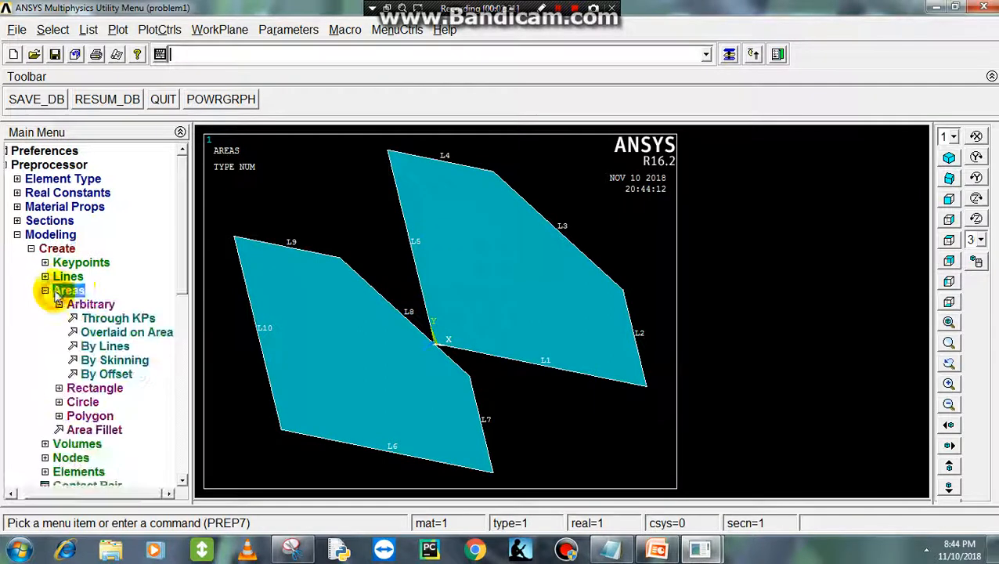
pyautogui.click(111, 319)
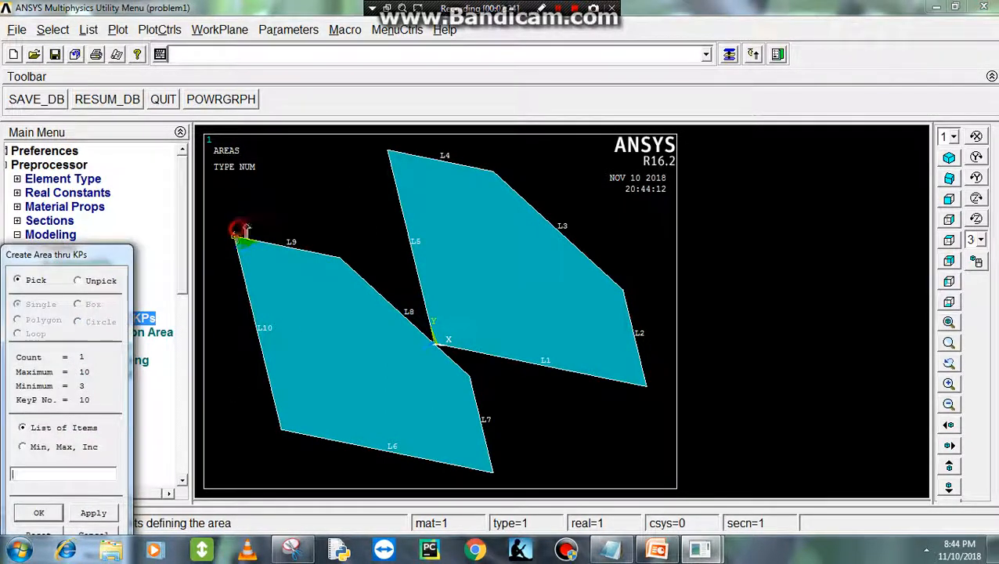
pyautogui.click(495, 166)
pyautogui.click(339, 263)
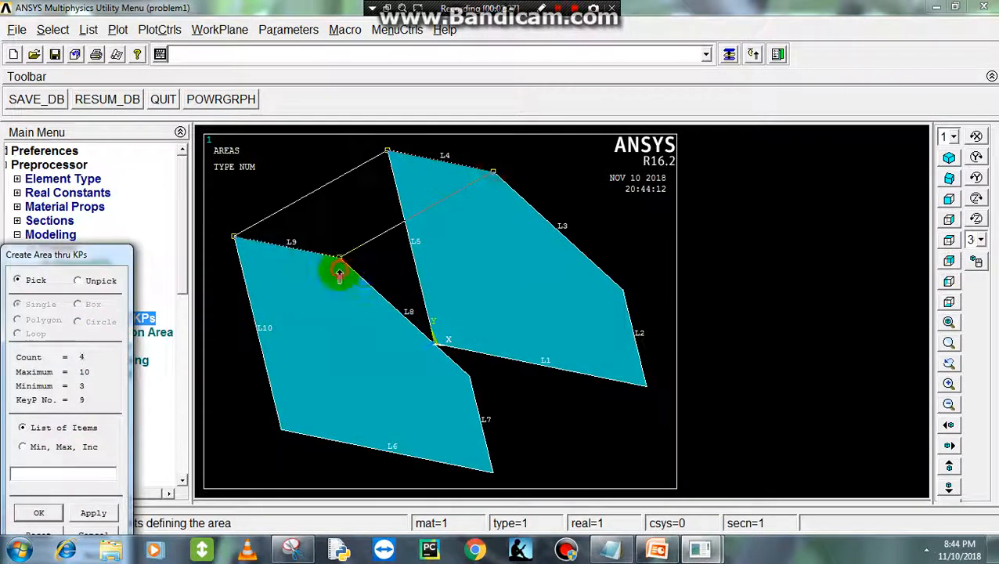
pyautogui.middleClick(339, 266)
# - Create areas through keypoints for the sloped face between L8 and L3 and the end face between L7 and L2
pyautogui.click(461, 376)
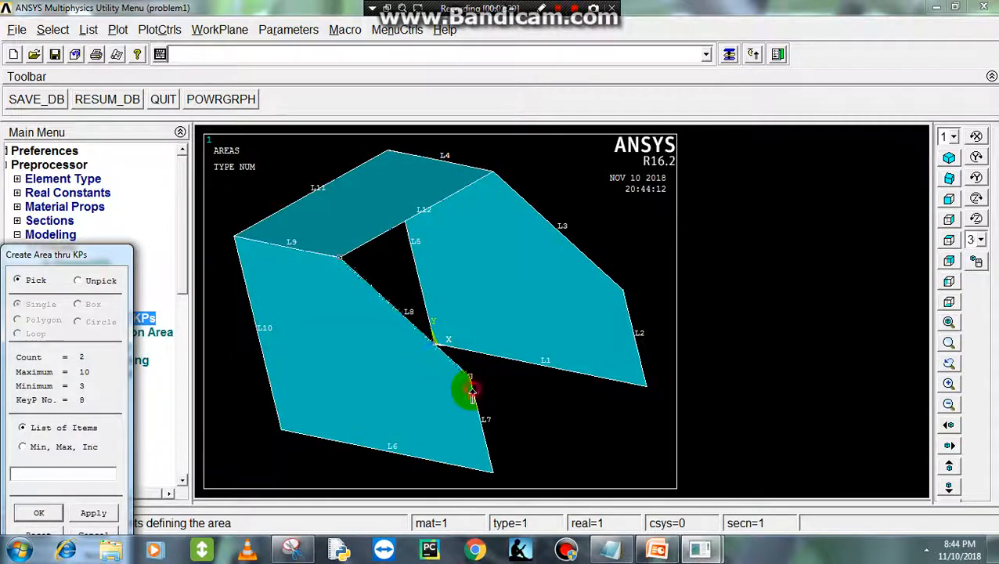
pyautogui.click(624, 290)
pyautogui.middleClick(488, 169)
pyautogui.click(470, 377)
pyautogui.click(624, 290)
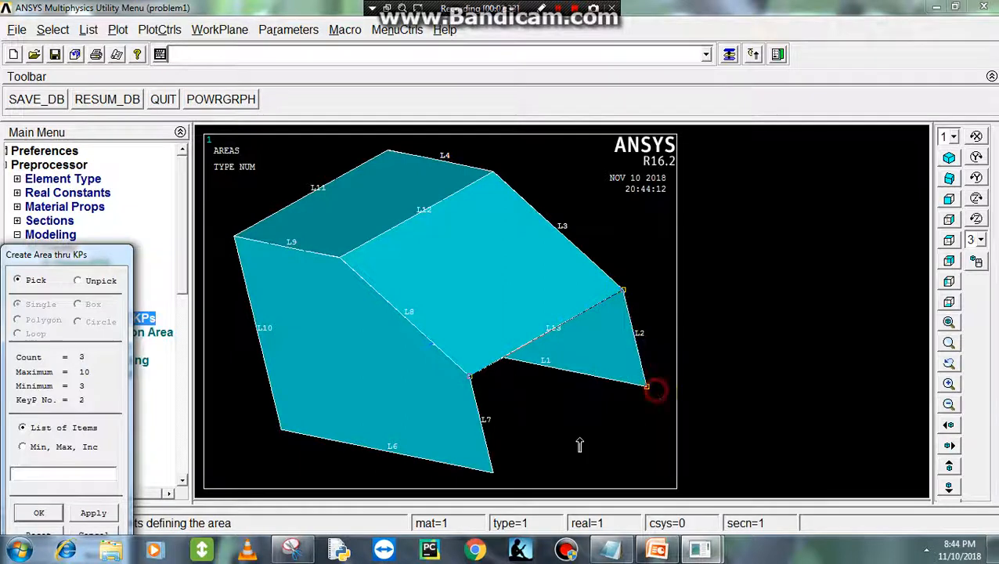
pyautogui.middleClick(518, 450)
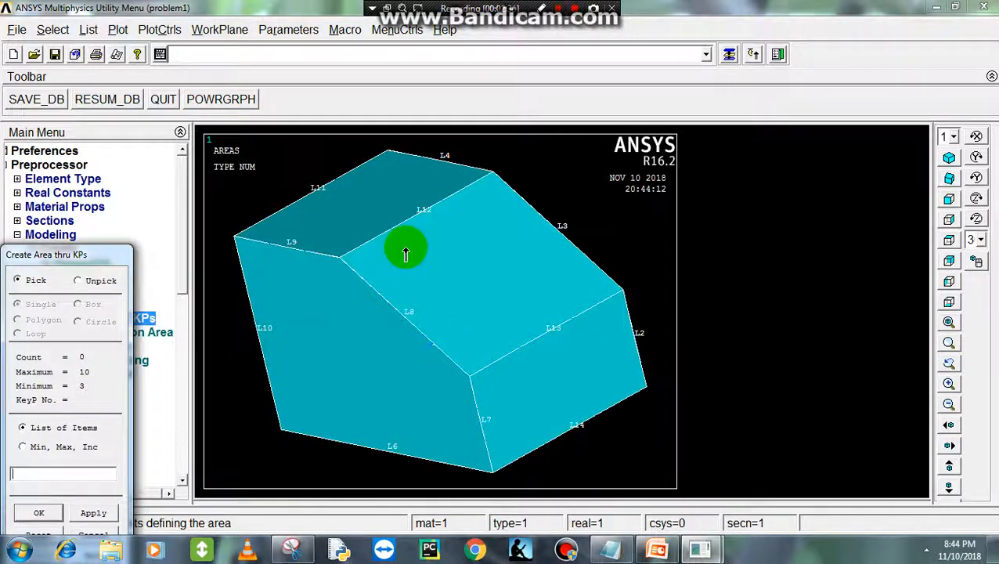
# - Create the back side face as an area through the four end keypoints of lines L5 and L10
pyautogui.middleClick(397, 268)
pyautogui.click(280, 179)
pyautogui.moveTo(327, 219); pyautogui.dragTo(298, 427)
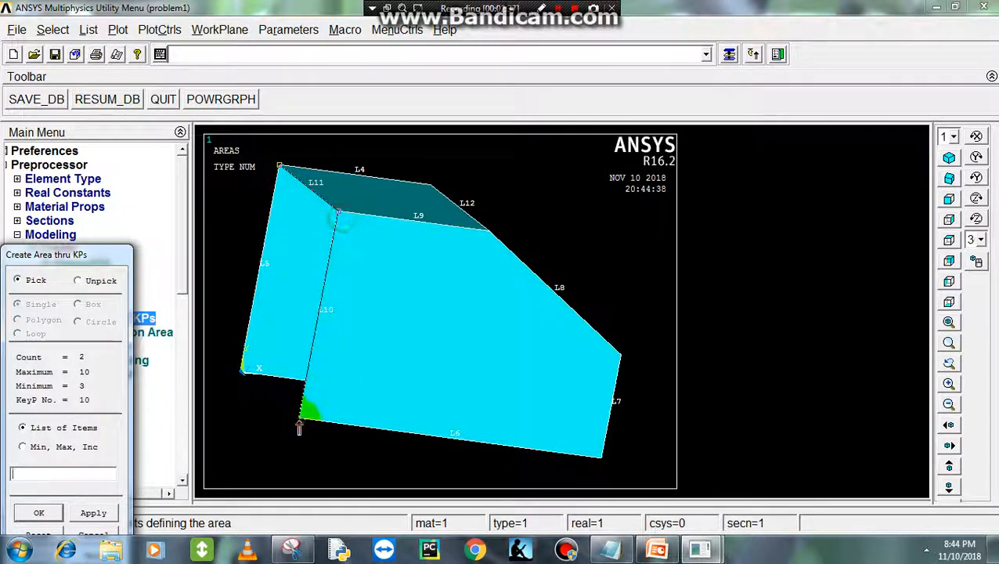
pyautogui.middleClick(236, 383)
# - Close the underside between L6 and L1 with two triangular areas through keypoints sharing a diagonal edge
pyautogui.keyDown('ctrl'); pyautogui.moveTo(311, 400); pyautogui.dragTo(425, 243, button='right'); pyautogui.keyUp('ctrl')
pyautogui.click(362, 235)
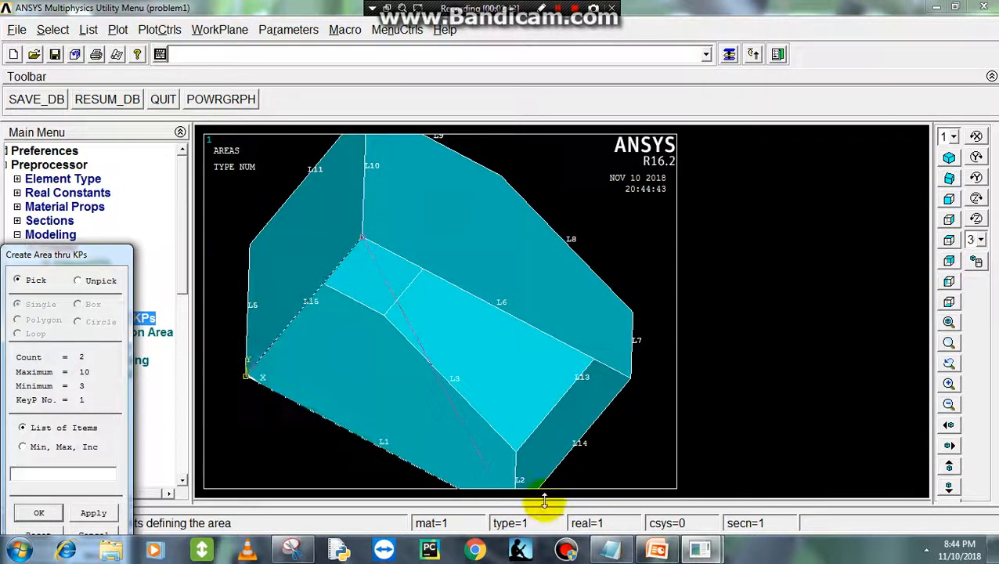
pyautogui.middleClick(608, 388)
pyautogui.scroll(1, 437, 296)
pyautogui.scroll(-4, 458, 345)
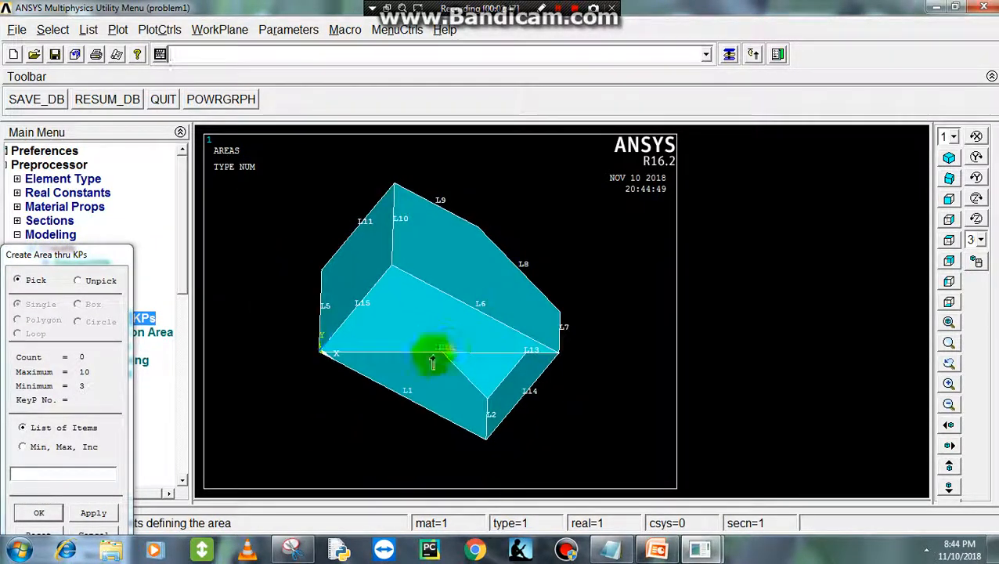
pyautogui.middleClick(558, 360)
# - Inspect the closed shell, turn on area numbers in the plot numbering controls, and finish creating areas
pyautogui.scroll(3, 419, 293)
pyautogui.moveTo(451, 272)
pyautogui.keyDown('ctrl'); pyautogui.mouseDown()
pyautogui.moveTo(455, 256)
pyautogui.moveTo(436, 265)
pyautogui.mouseUp(); pyautogui.keyUp('ctrl')
pyautogui.scroll(3, 401, 279)
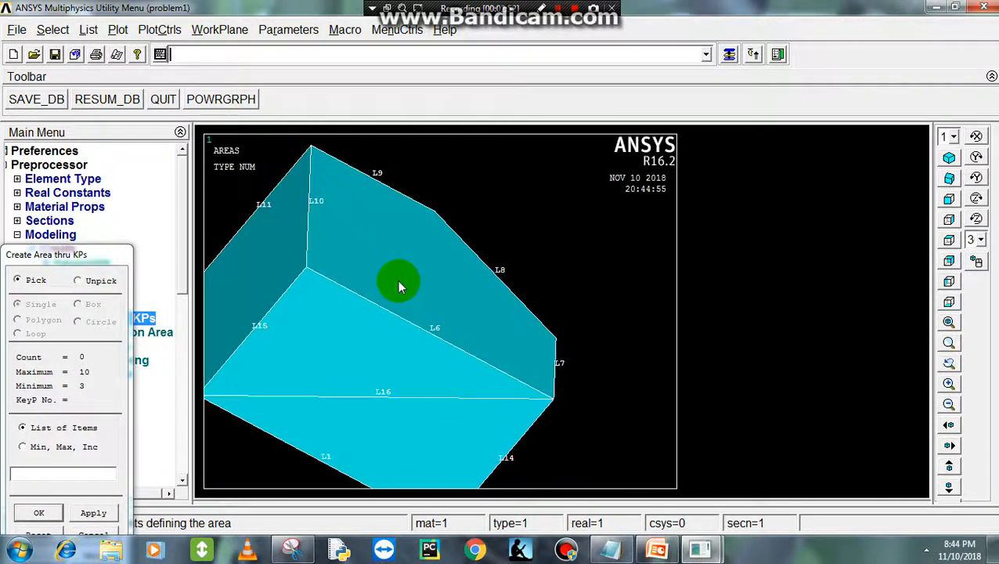
pyautogui.scroll(-5, 398, 282)
pyautogui.moveTo(399, 265)
pyautogui.keyDown('ctrl'); pyautogui.mouseDown(button='right')
pyautogui.moveTo(366, 311)
pyautogui.moveTo(395, 266)
pyautogui.moveTo(384, 339)
pyautogui.moveTo(171, 355)
pyautogui.mouseUp(button='right'); pyautogui.keyUp('ctrl')
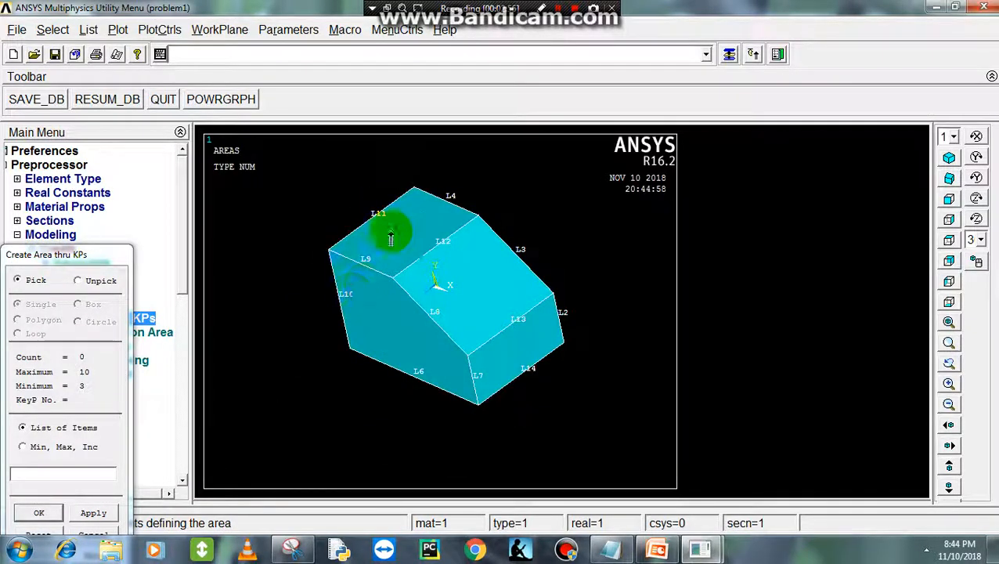
pyautogui.click(159, 29)
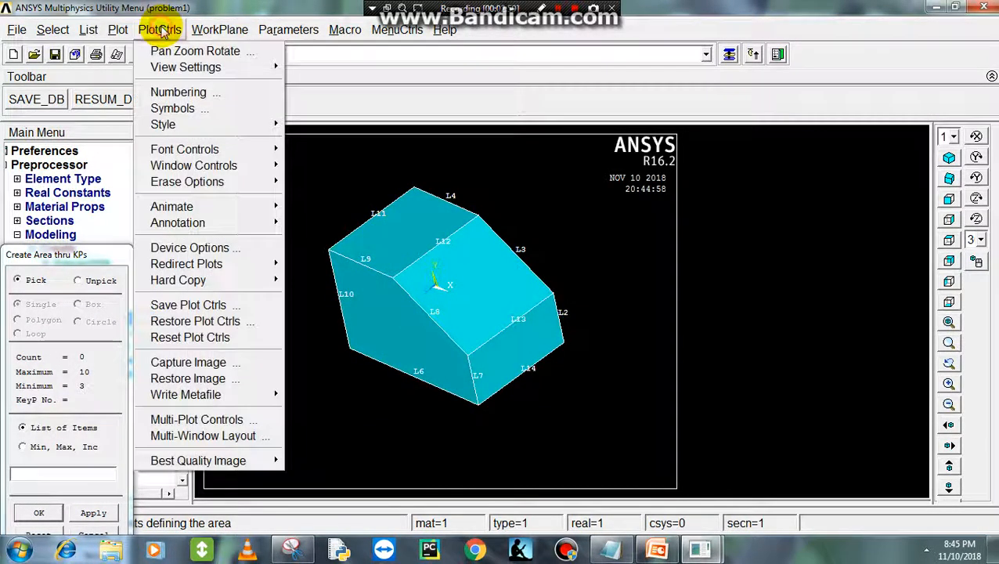
pyautogui.click(239, 91)
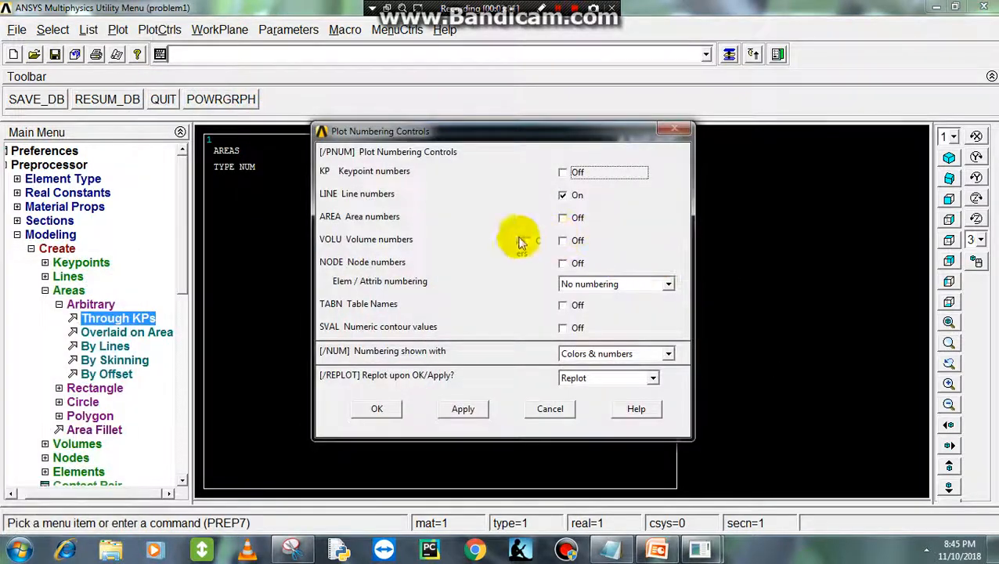
pyautogui.click(563, 218)
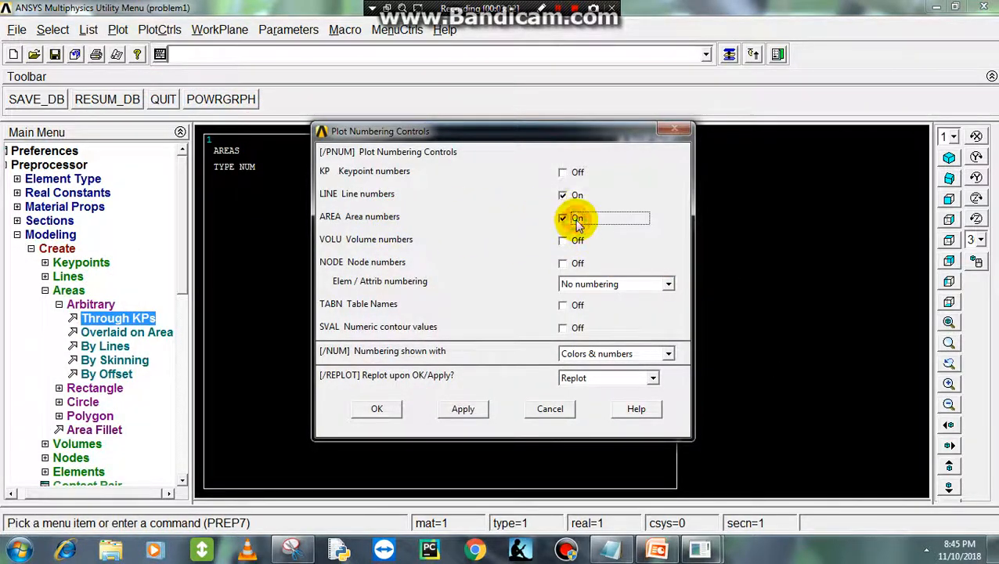
pyautogui.click(395, 409)
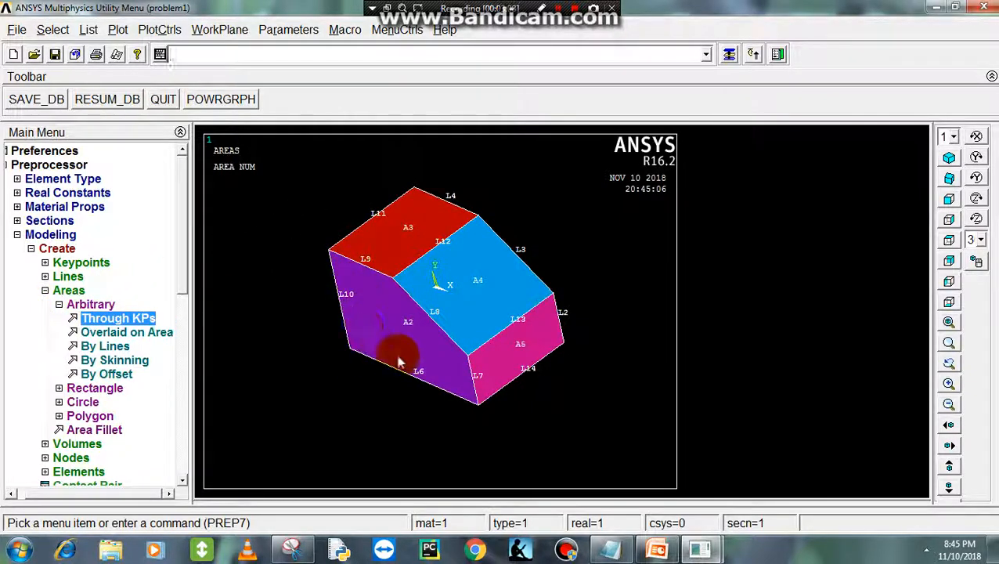
pyautogui.click(47, 290)
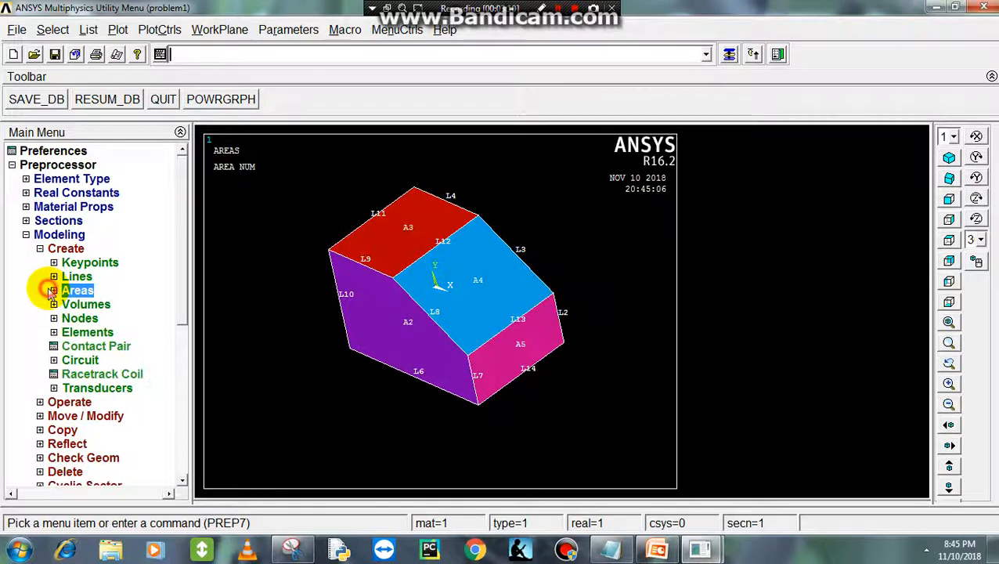
# - Create an arbitrary volume from all the existing areas and plot the volumes
pyautogui.click(52, 306)
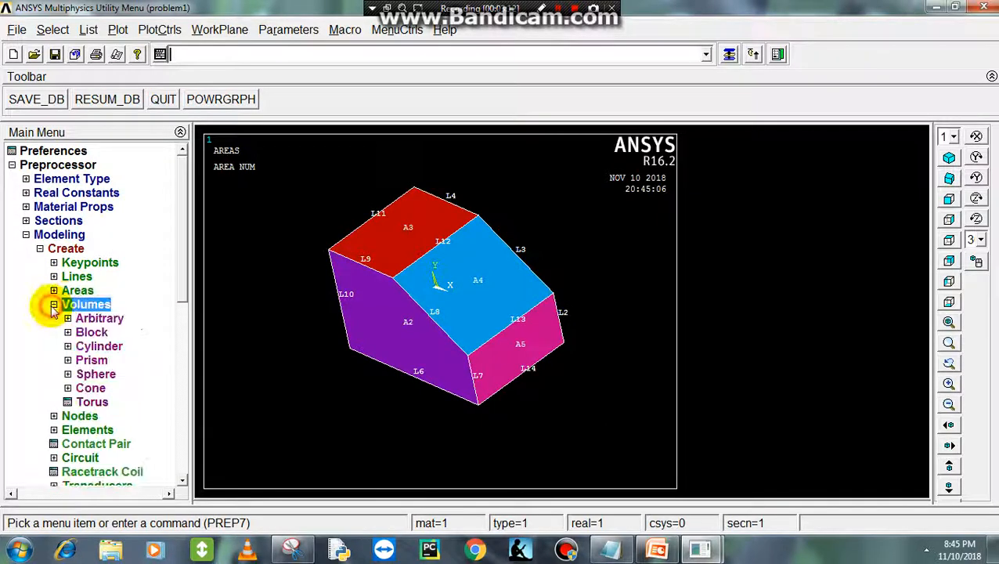
pyautogui.click(99, 319)
pyautogui.click(117, 346)
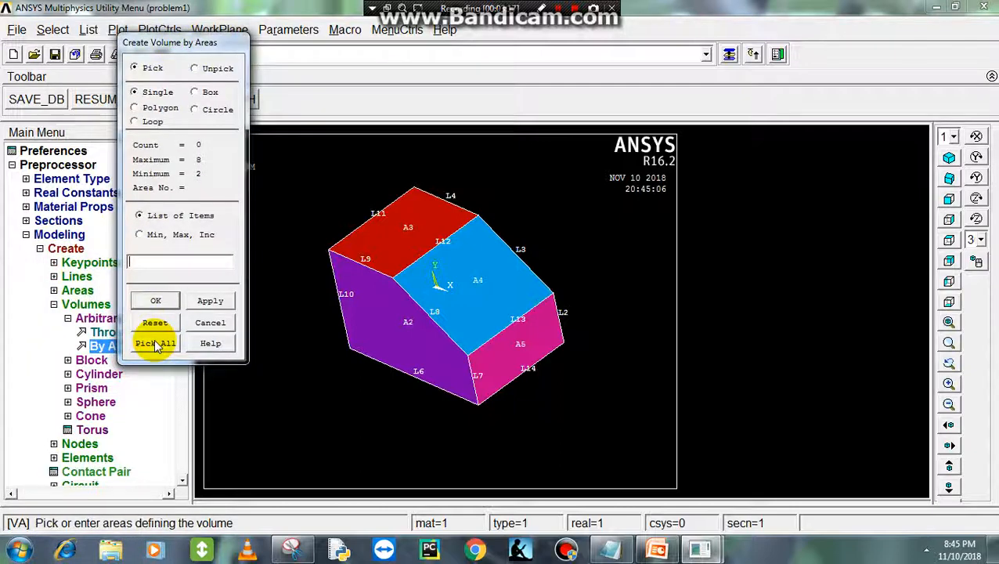
pyautogui.click(156, 344)
pyautogui.rightClick(250, 276)
pyautogui.click(280, 276)
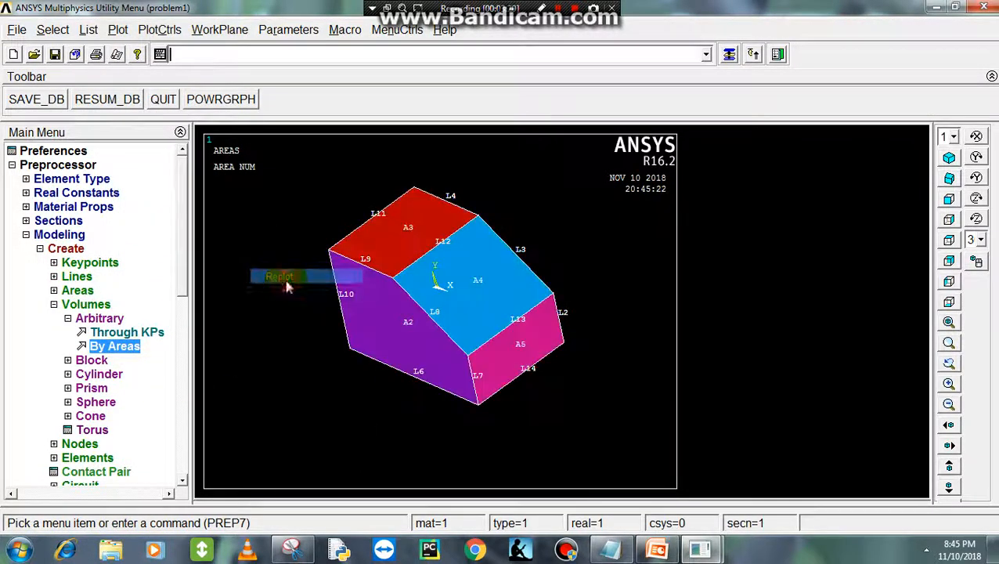
pyautogui.click(117, 30)
pyautogui.click(134, 123)
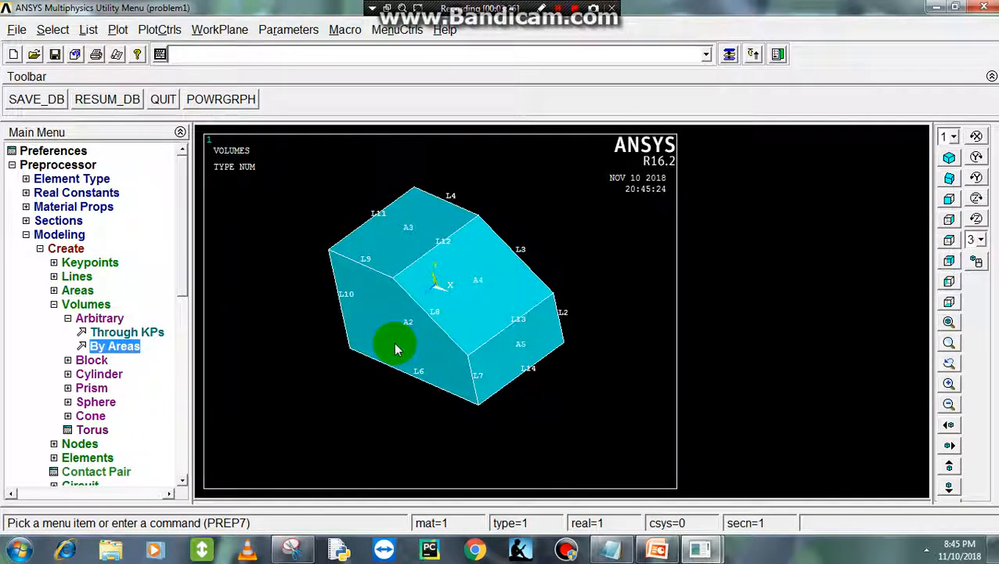
# - Start a solid cylinder volume and check the hole's dimensions on the exercise slide in PowerPoint
pyautogui.click(656, 549)
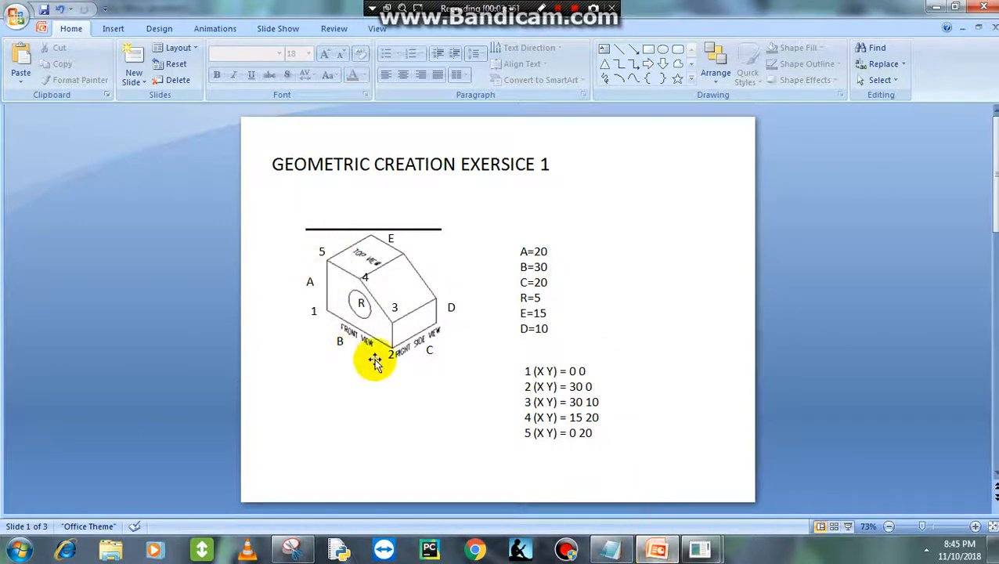
pyautogui.click(660, 549)
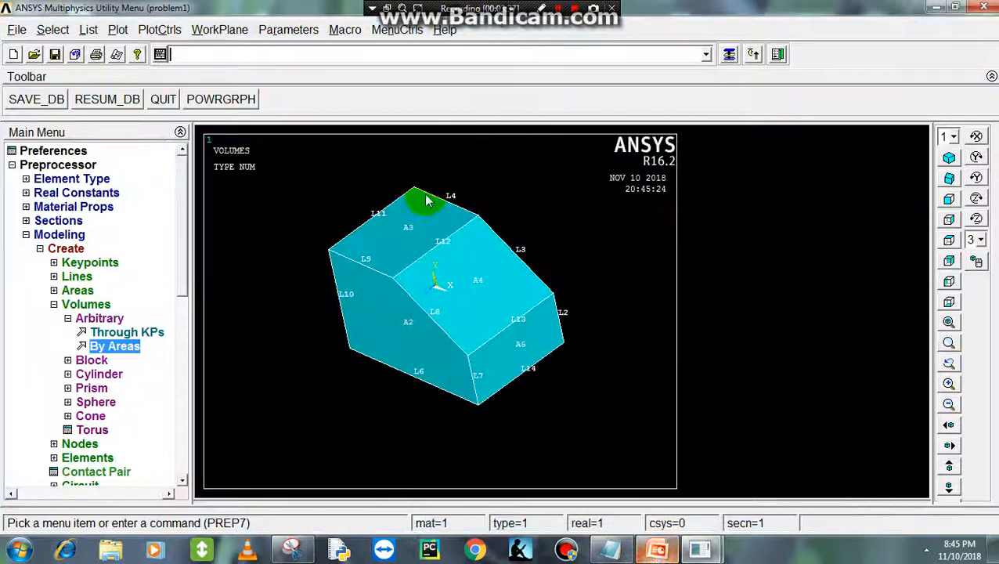
pyautogui.click(62, 305)
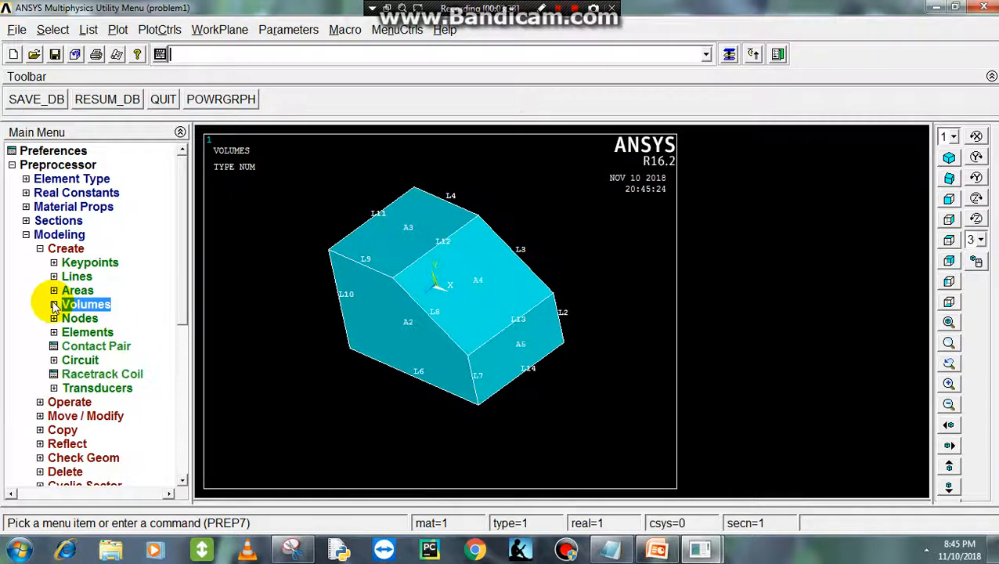
pyautogui.click(54, 305)
pyautogui.click(66, 318)
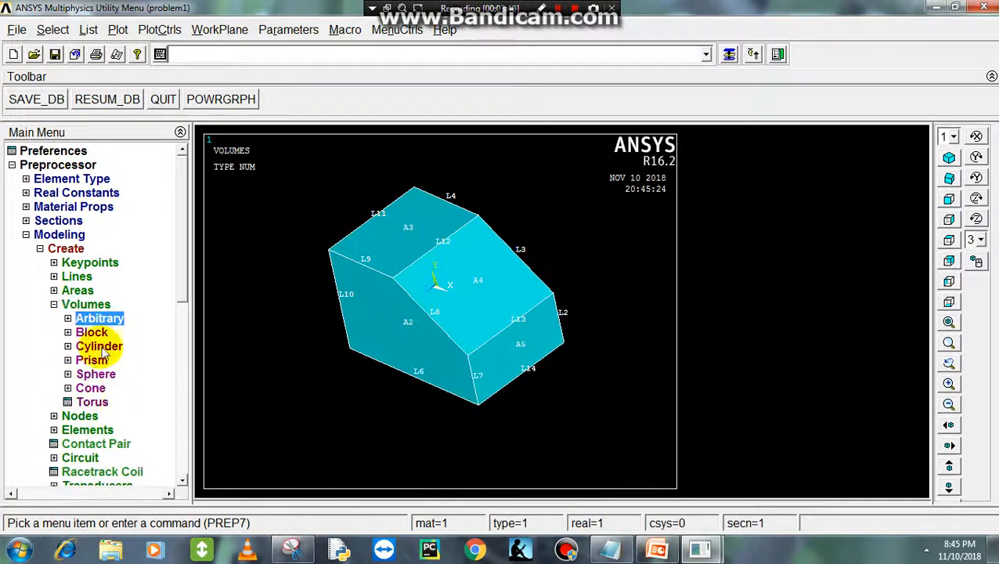
pyautogui.click(70, 346)
pyautogui.click(127, 359)
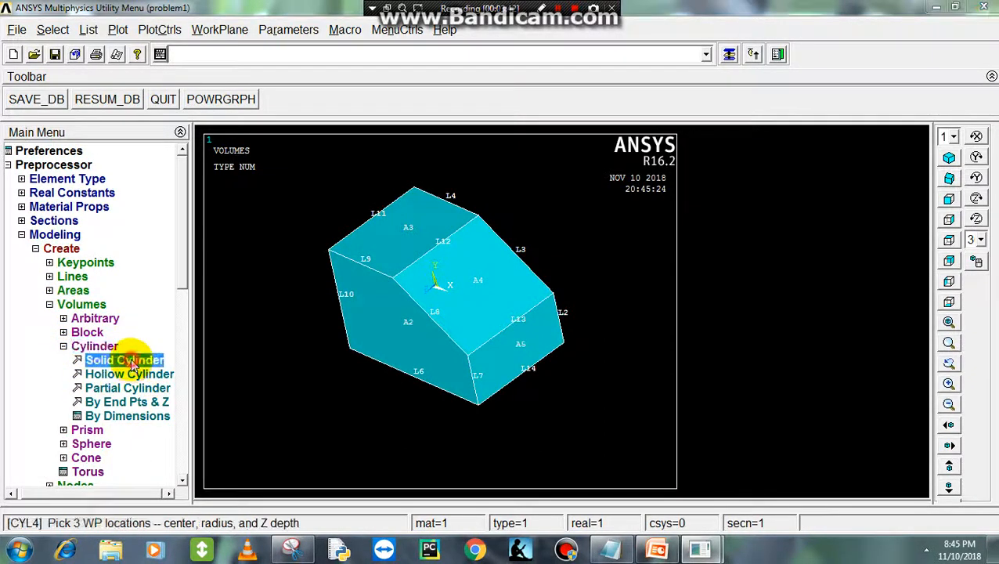
pyautogui.moveTo(53, 258); pyautogui.dragTo(130, 72)
pyautogui.click(178, 212)
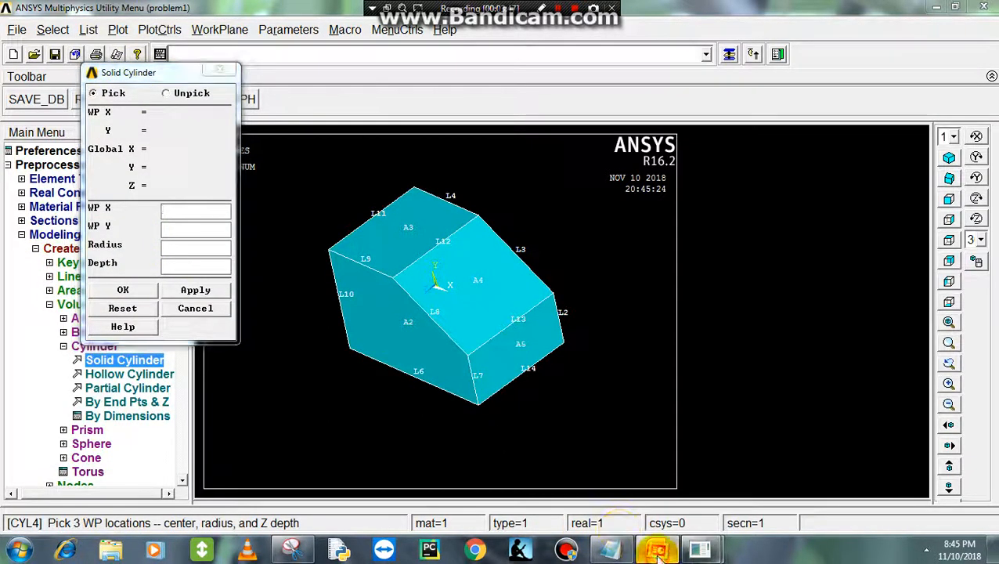
pyautogui.click(656, 550)
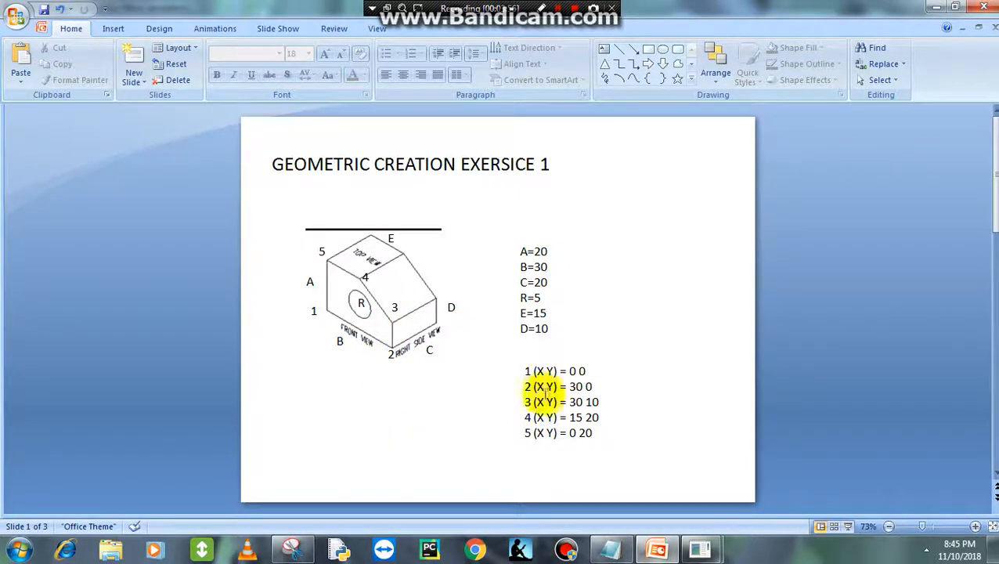
pyautogui.click(660, 553)
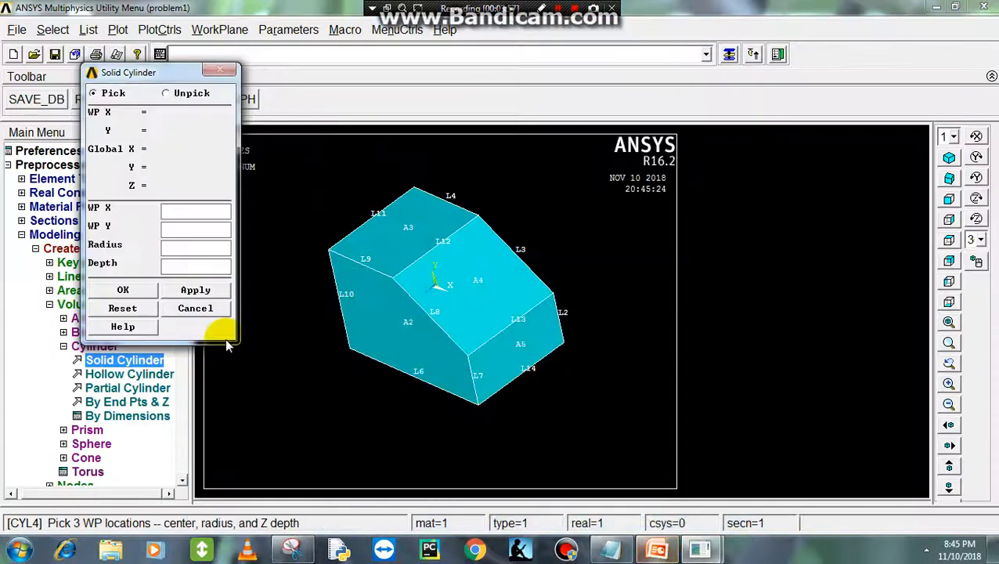
# - Create the solid cylinder at WP X 15, WP Y 10 with radius 5 and depth 20, and replot
pyautogui.click(197, 213)
pyautogui.write('15')
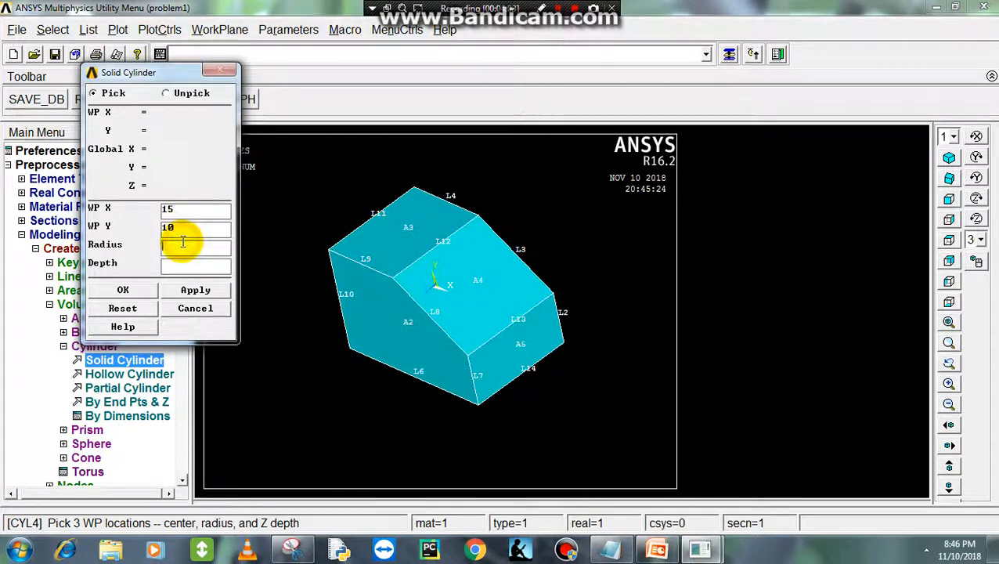
pyautogui.click(182, 243)
pyautogui.write('5')
pyautogui.click(182, 263)
pyautogui.write('20')
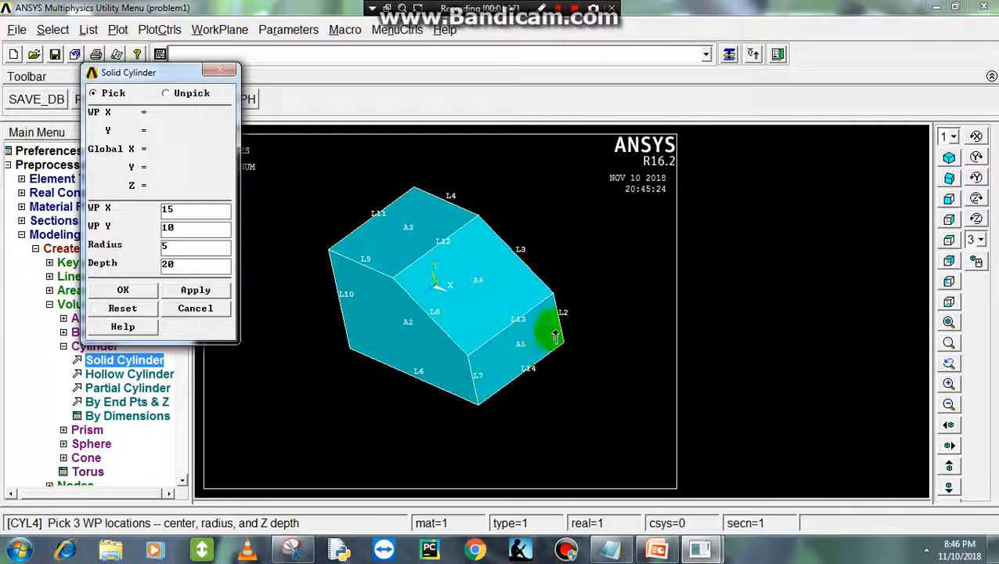
pyautogui.click(123, 290)
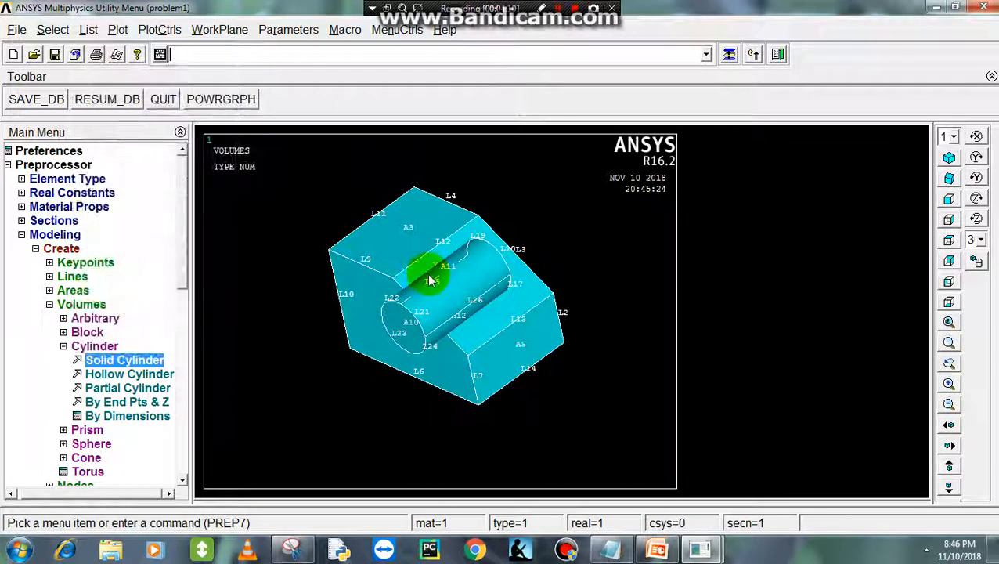
pyautogui.rightClick(275, 192)
pyautogui.click(304, 201)
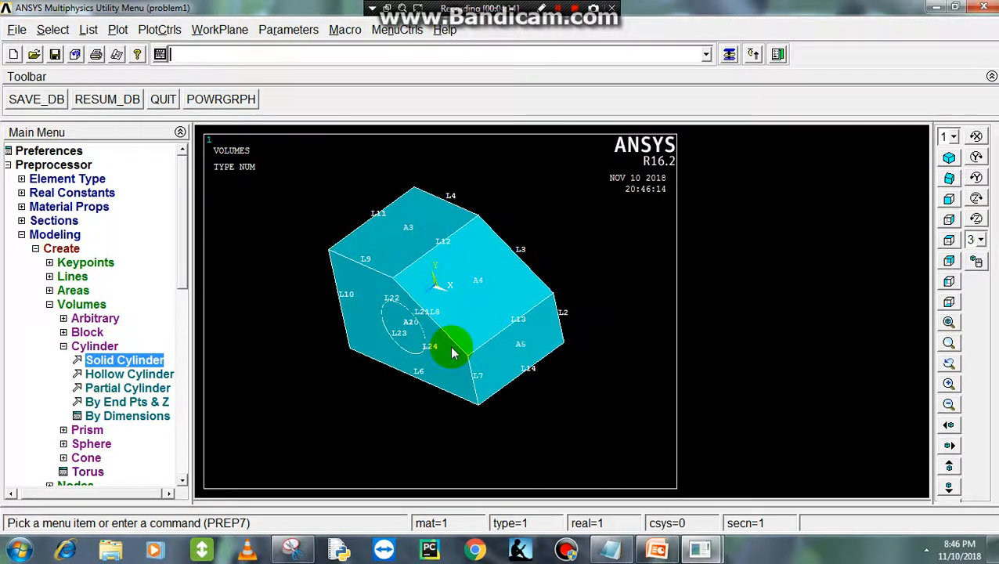
# - Partition all volumes with the Boolean operation so the cylinder is split from the block, and replot
pyautogui.click(63, 345)
pyautogui.click(50, 304)
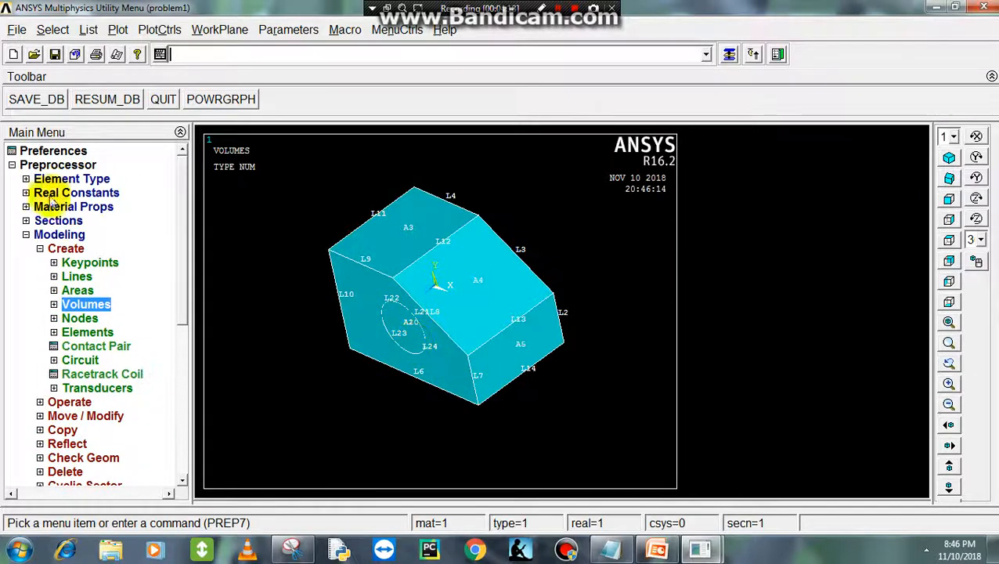
pyautogui.click(40, 249)
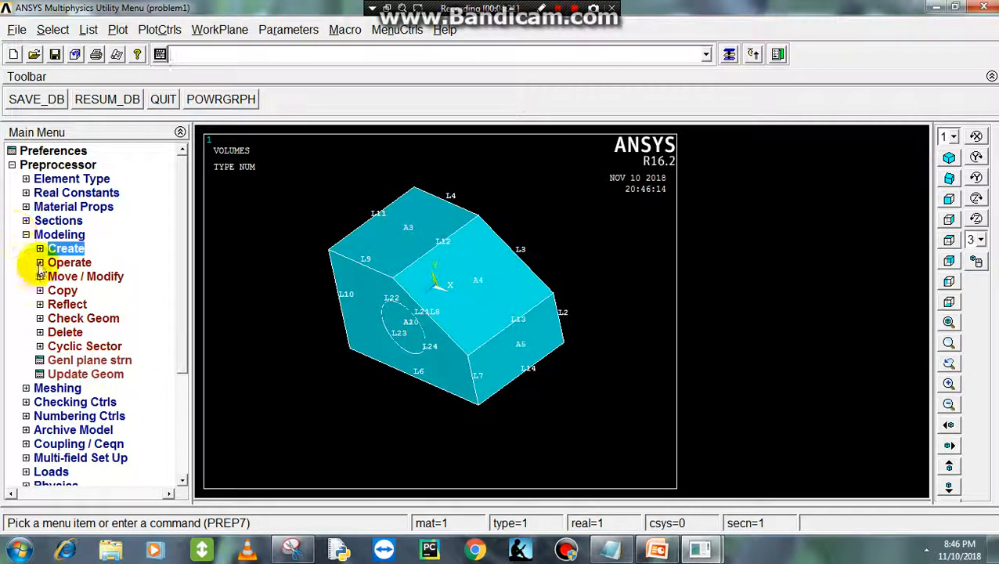
pyautogui.click(39, 263)
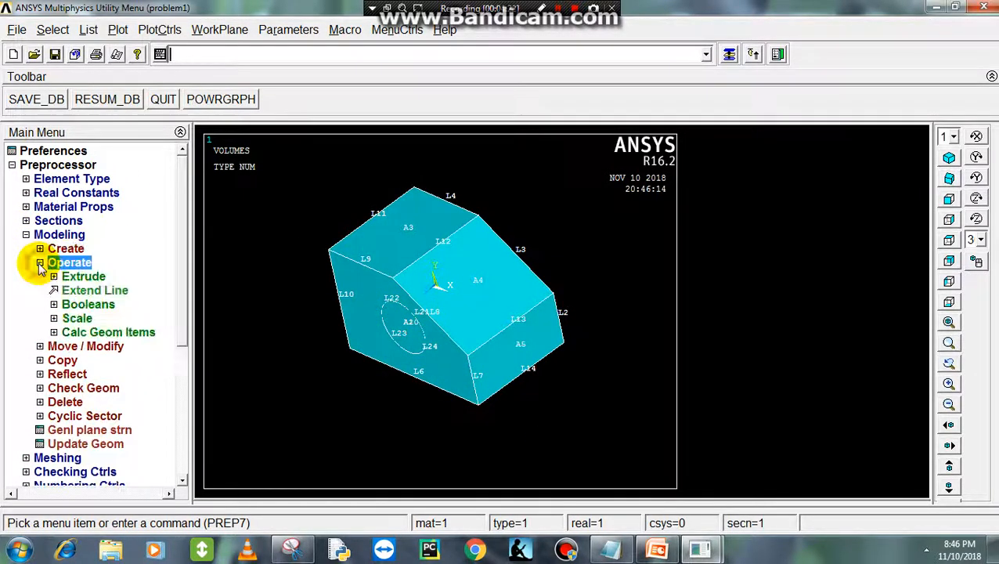
pyautogui.click(54, 303)
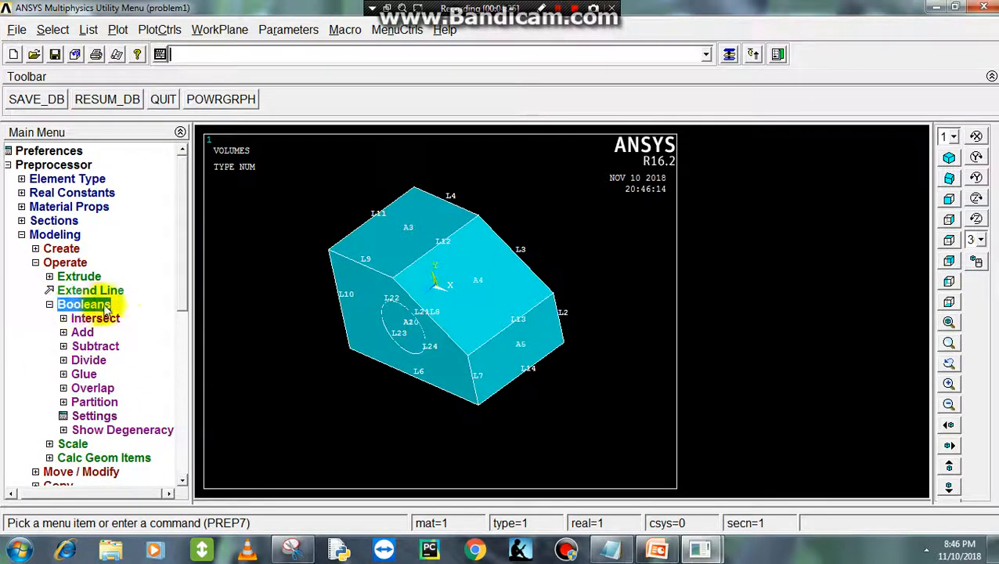
pyautogui.click(104, 403)
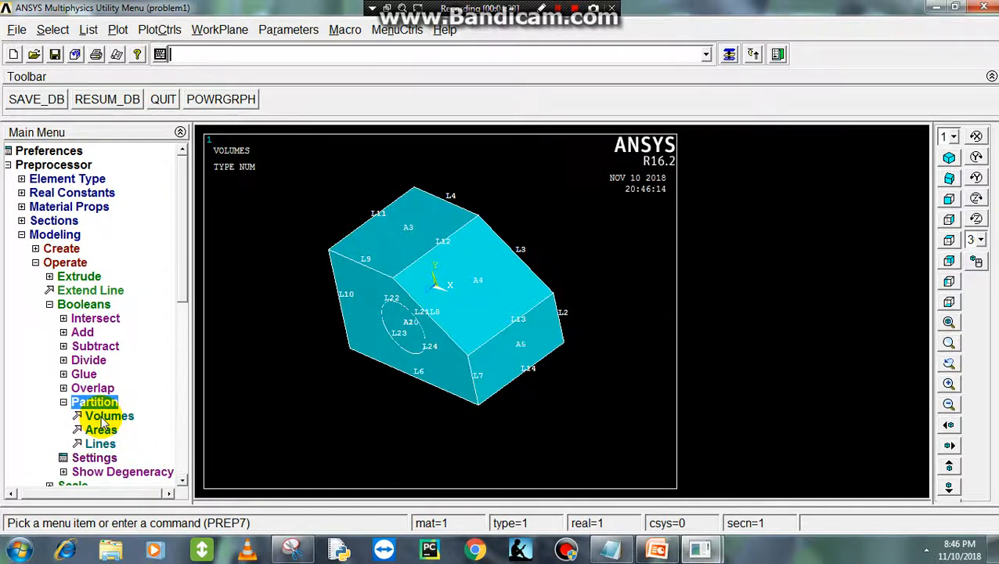
pyautogui.click(104, 417)
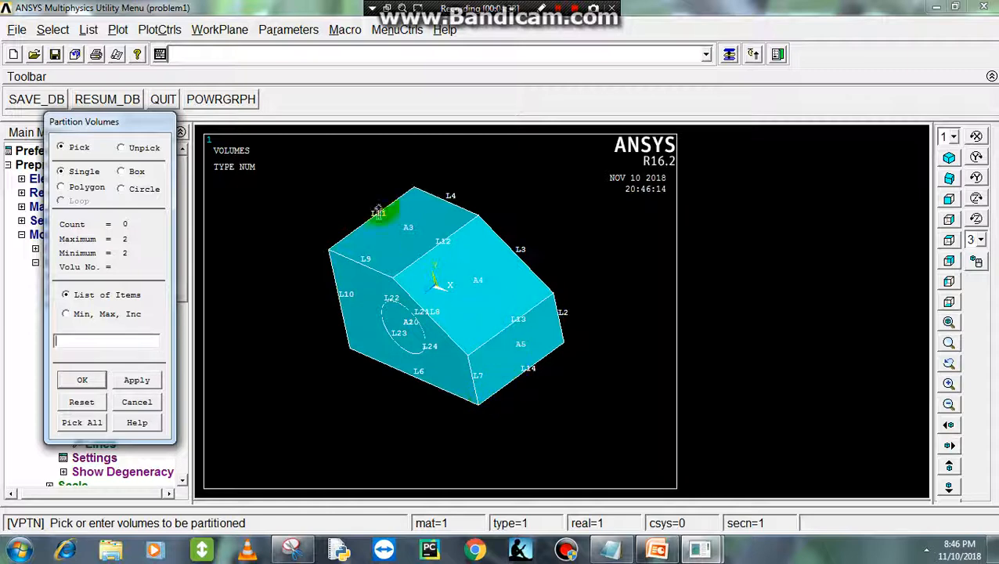
pyautogui.click(88, 422)
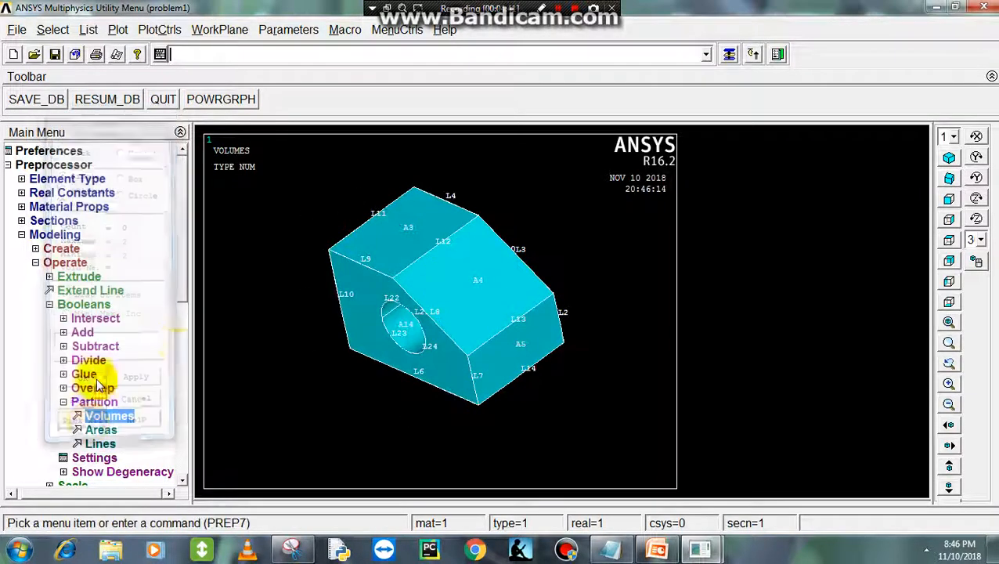
pyautogui.rightClick(264, 216)
pyautogui.click(286, 223)
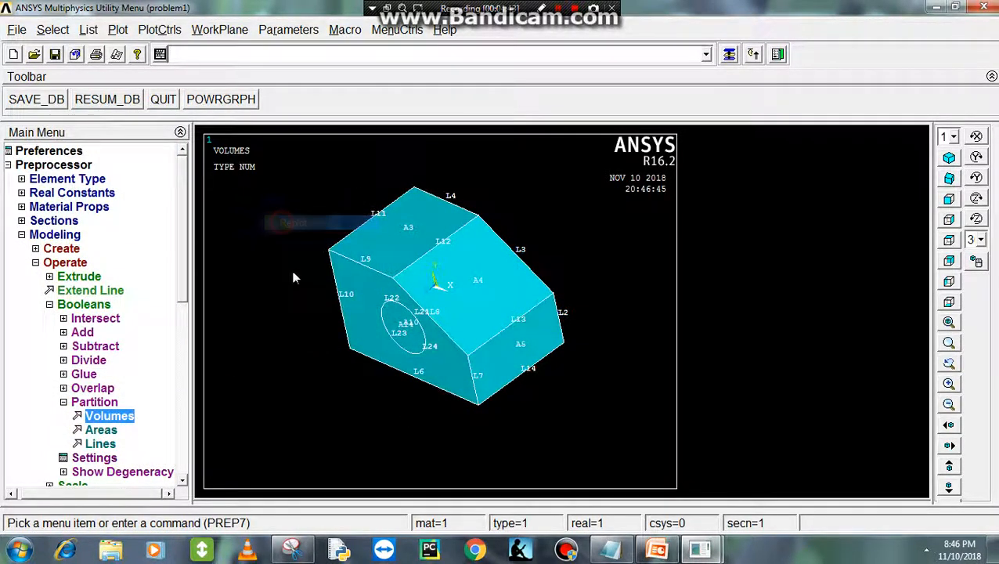
# - Delete only the cylinder volume inside the block together with its lower entities, and replot
pyautogui.click(44, 311)
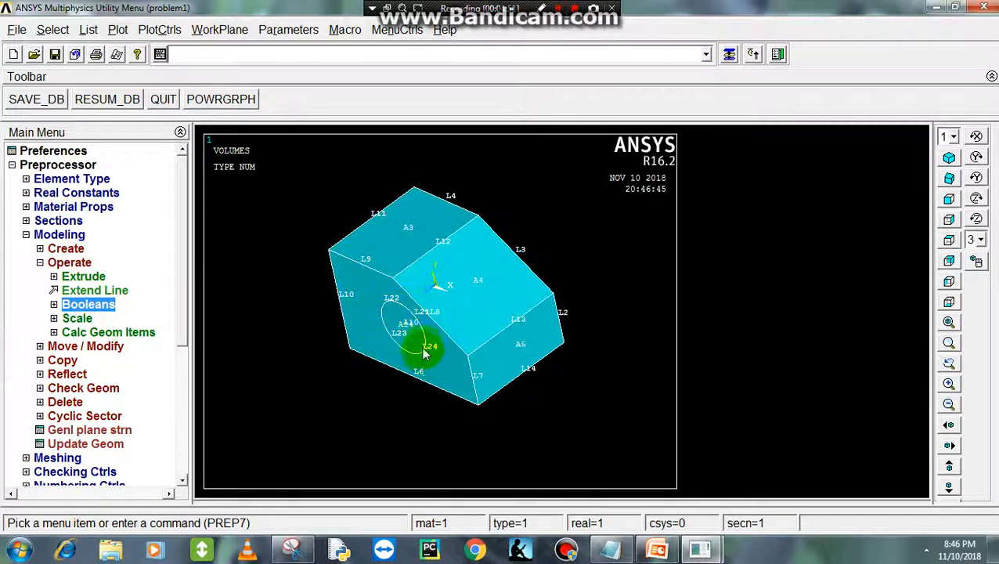
pyautogui.click(38, 263)
pyautogui.click(40, 332)
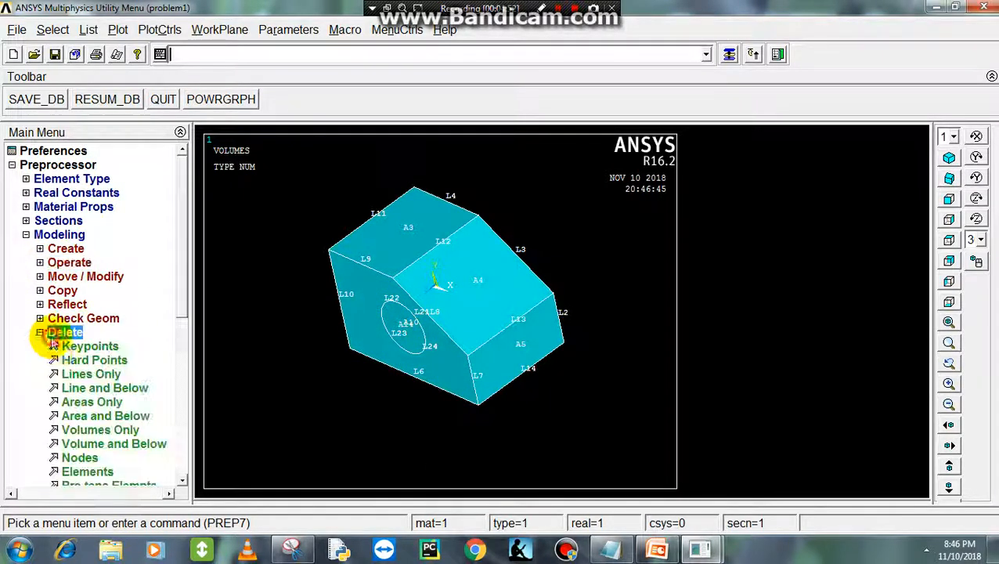
pyautogui.click(89, 445)
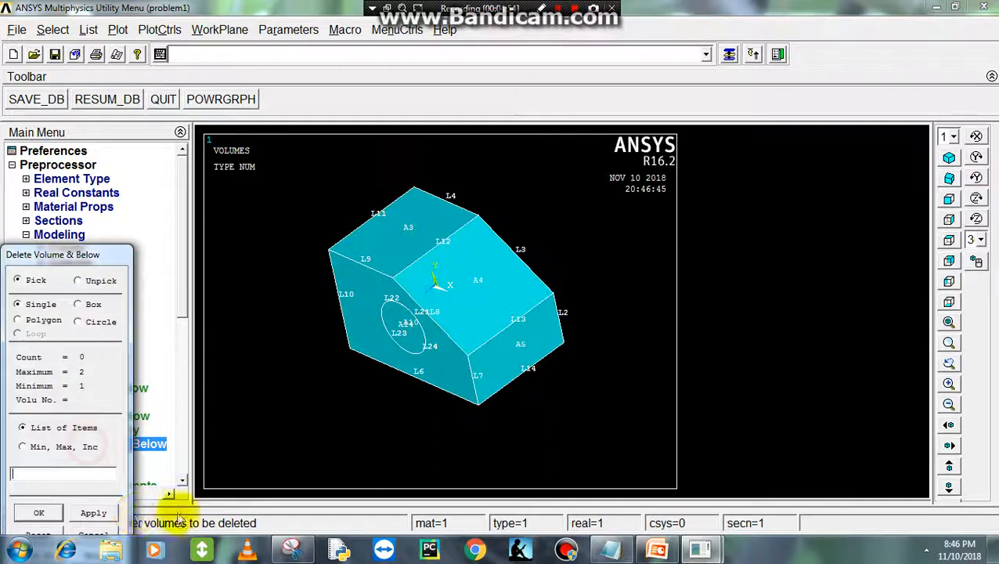
pyautogui.click(398, 333)
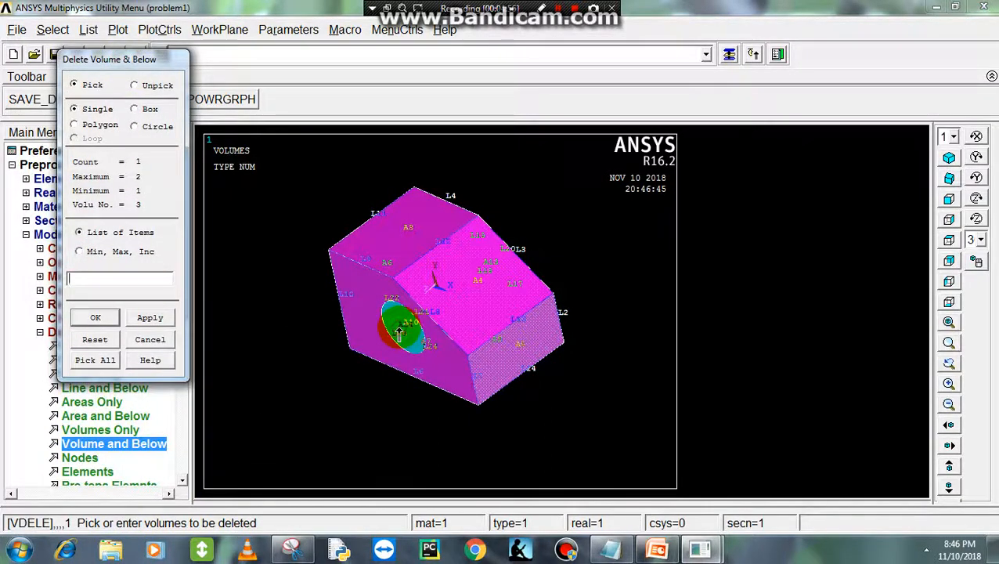
pyautogui.rightClick(436, 344)
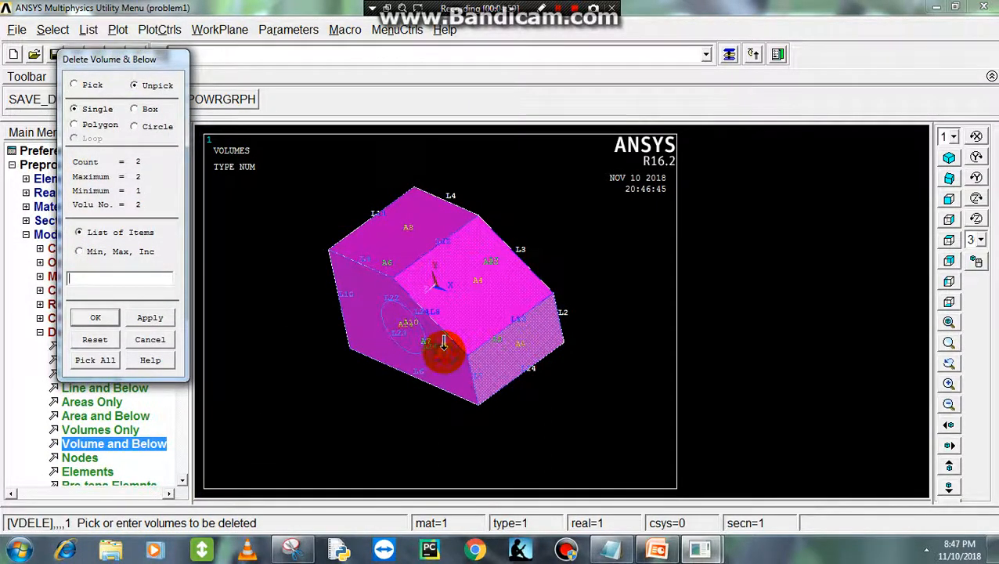
pyautogui.rightClick(444, 345)
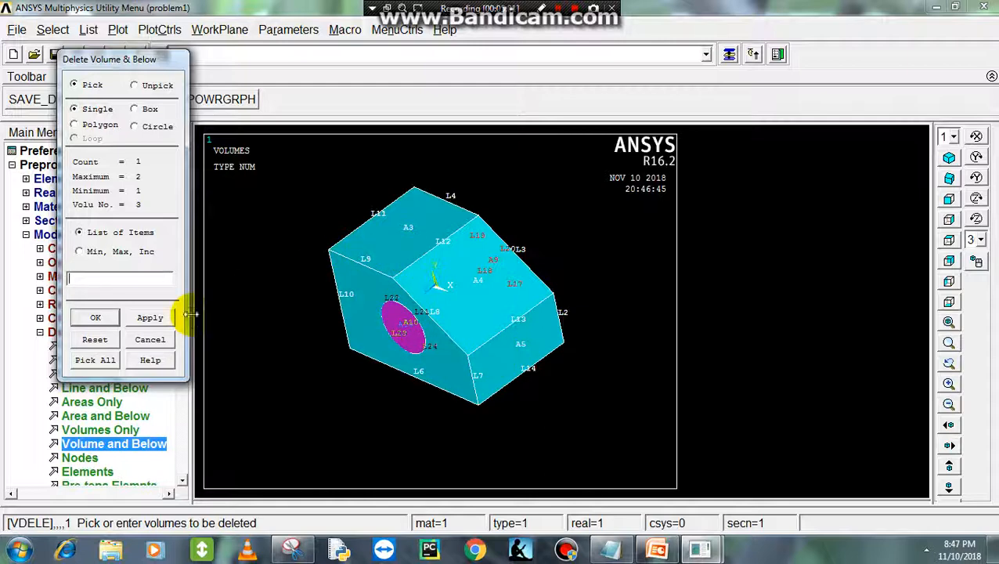
pyautogui.click(108, 324)
pyautogui.rightClick(271, 219)
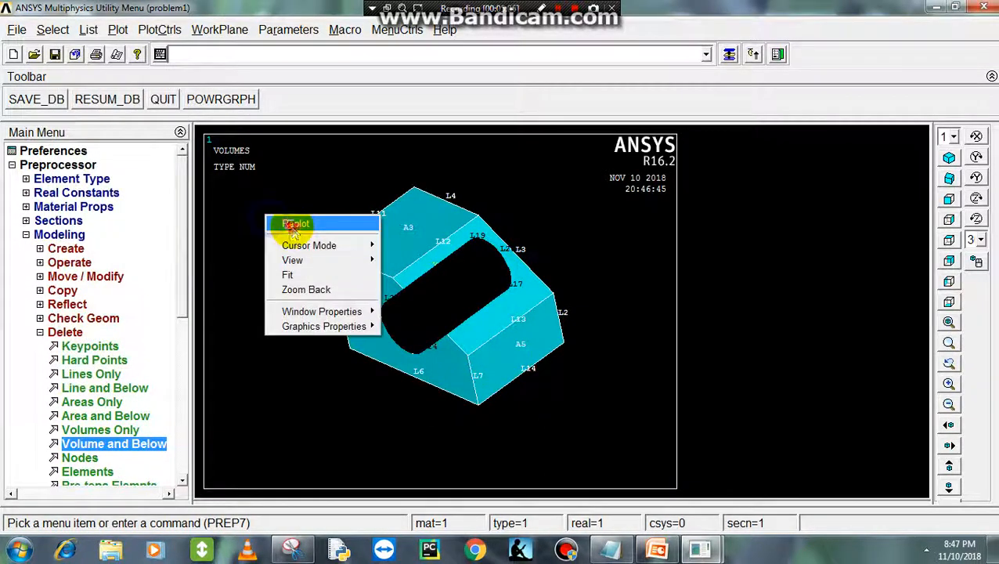
pyautogui.click(276, 220)
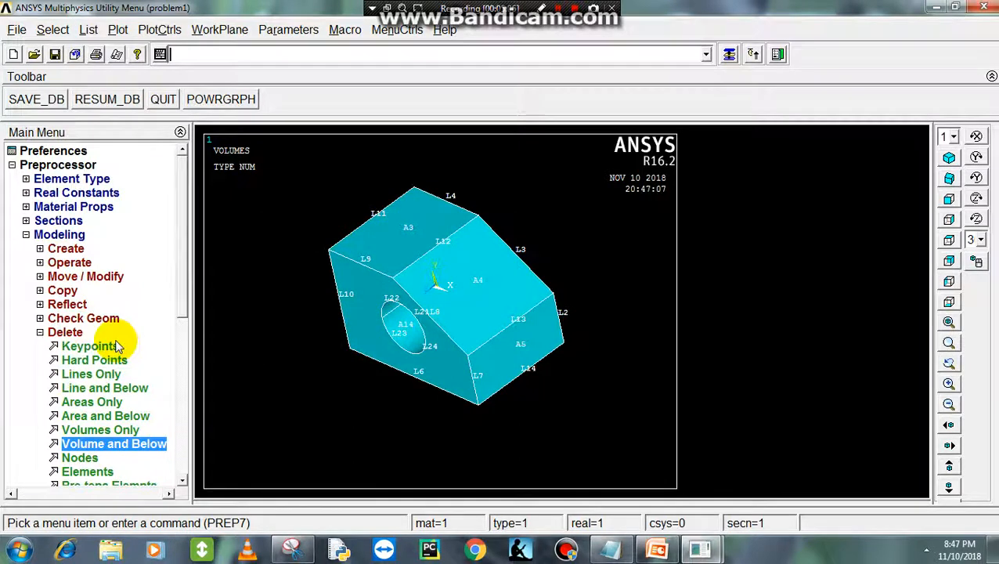
pyautogui.click(40, 332)
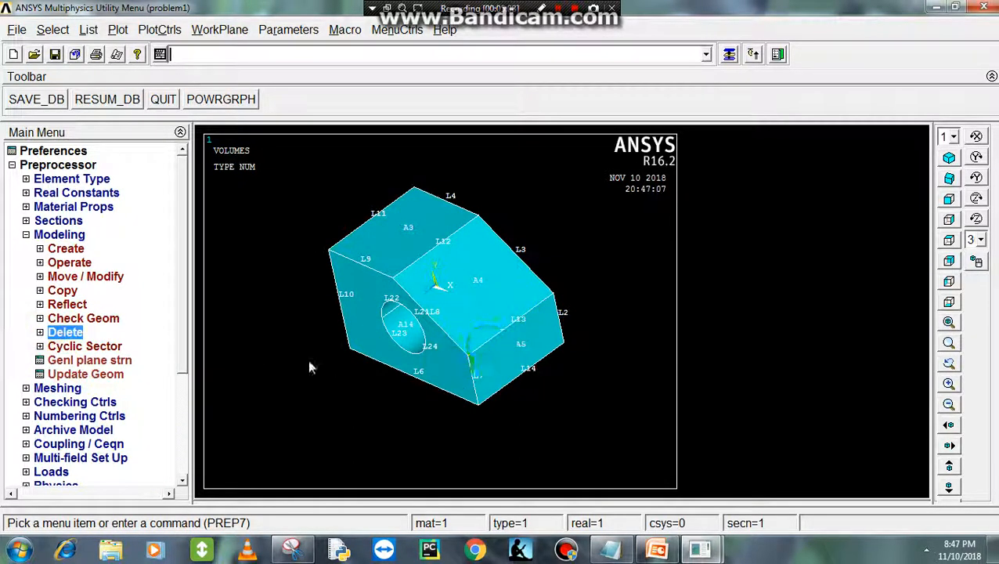
# - Inspect the solid and its through hole from another angle and compare it with the exercise slide in PowerPoint
pyautogui.keyDown('ctrl'); pyautogui.moveTo(309, 359); pyautogui.dragTo(424, 252, button='right'); pyautogui.keyUp('ctrl')
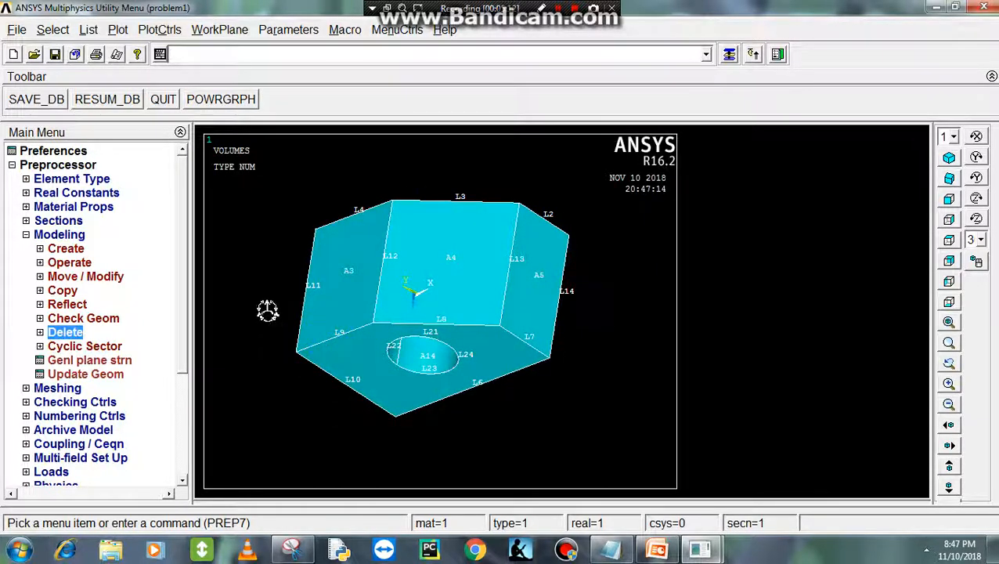
pyautogui.click(657, 549)
pyautogui.click(656, 550)
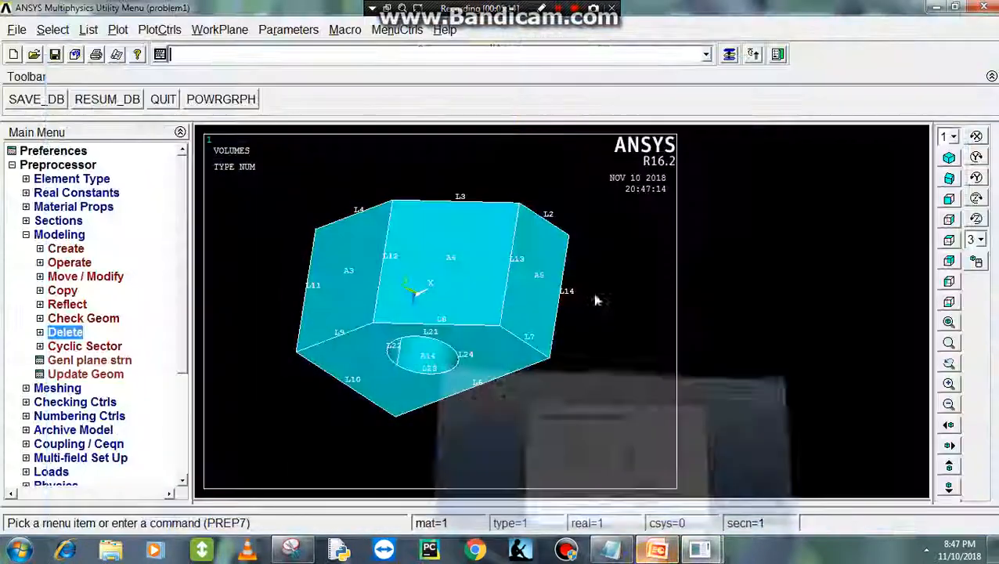